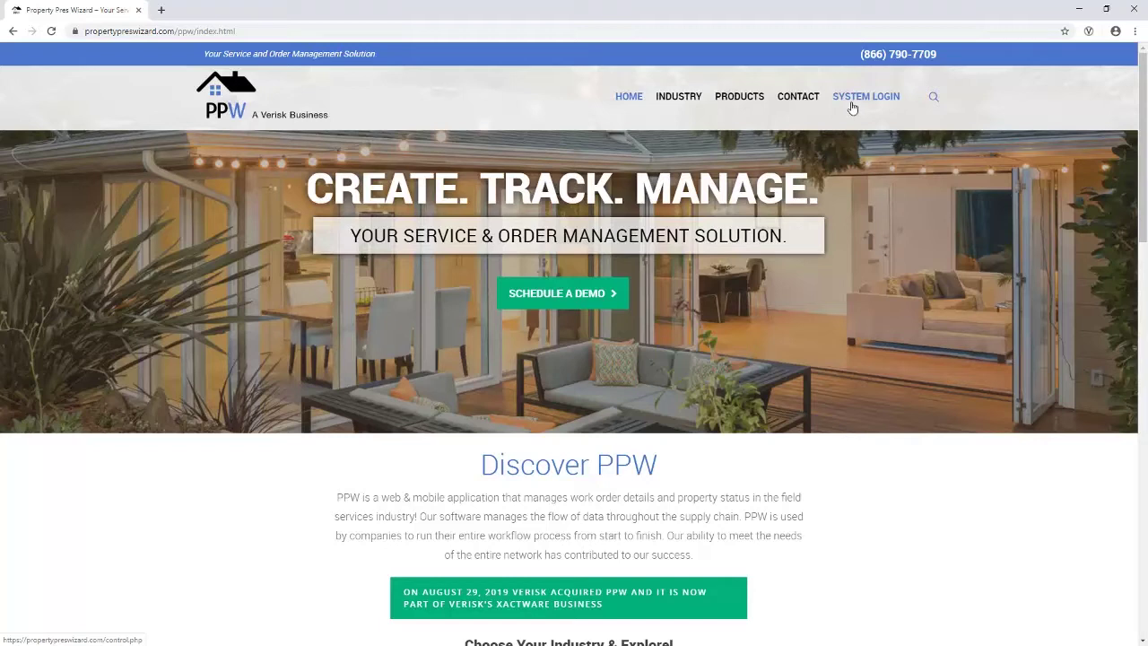
Step: Go from the PPW website's SYSTEM LOGIN to the login page and sign in with saved credentials
click(852, 109)
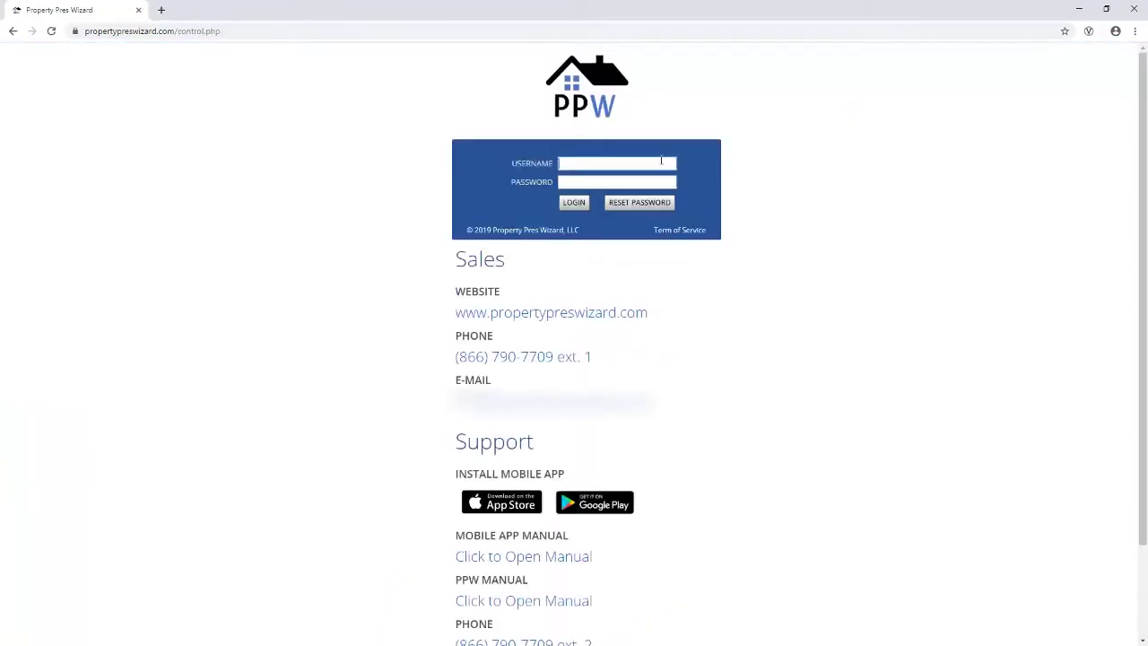
click(660, 162)
key(Down)
key(Return)
key(Return)
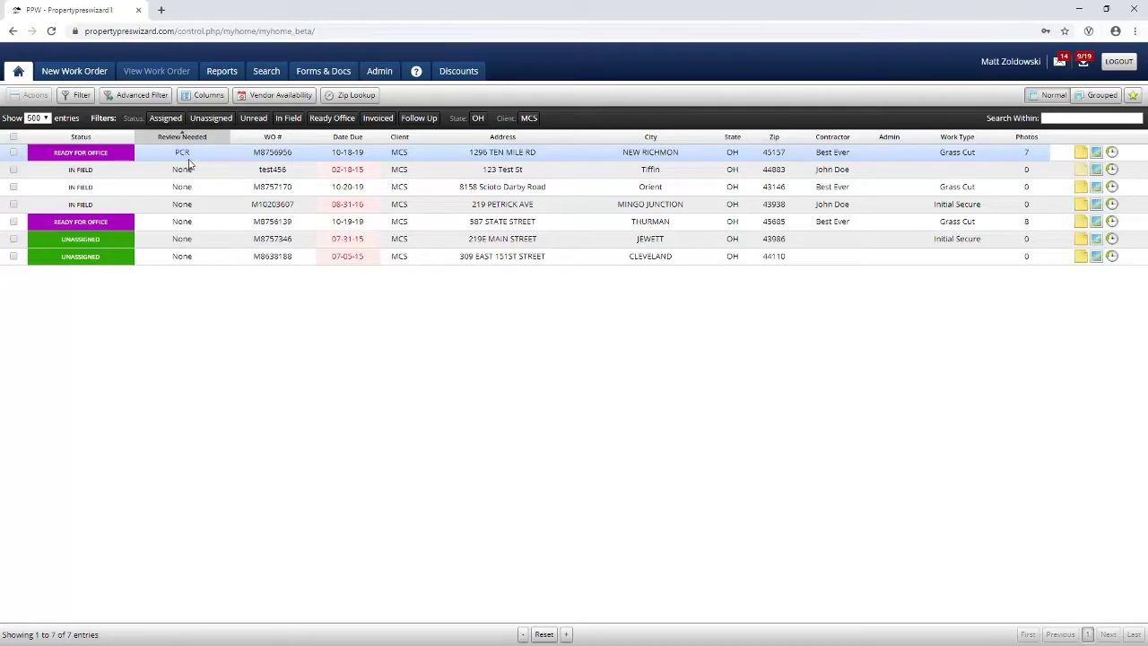
click(205, 99)
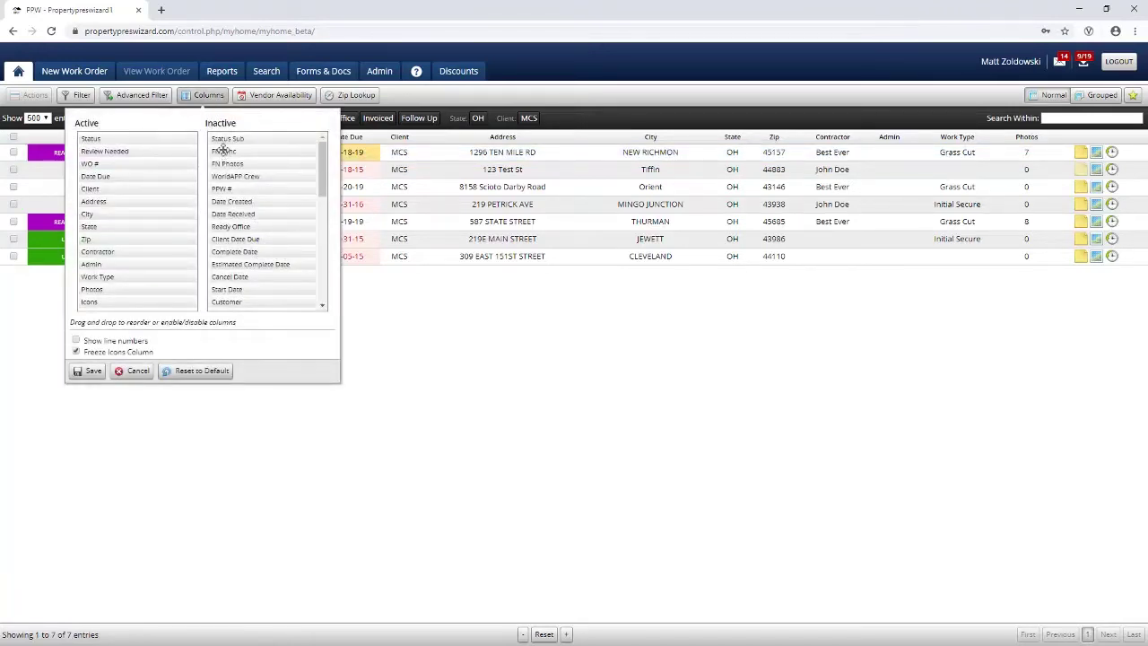
mouse_move(223, 150)
mouse_down()
mouse_move(161, 152)
mouse_move(204, 153)
mouse_up()
click(203, 96)
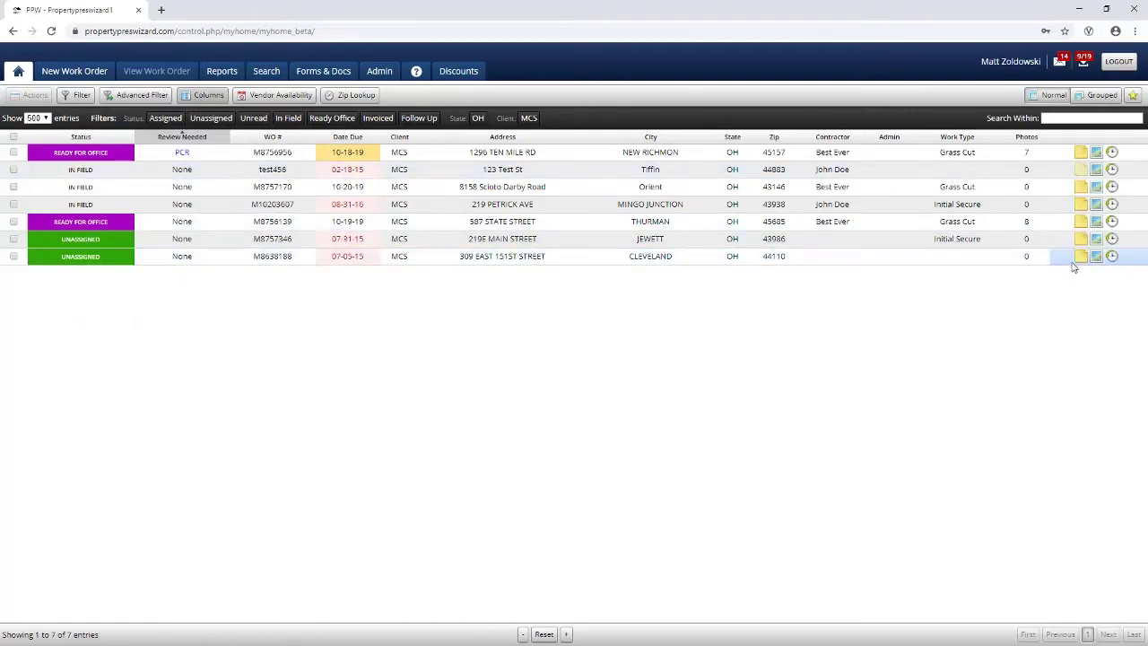
mouse_move(1077, 264)
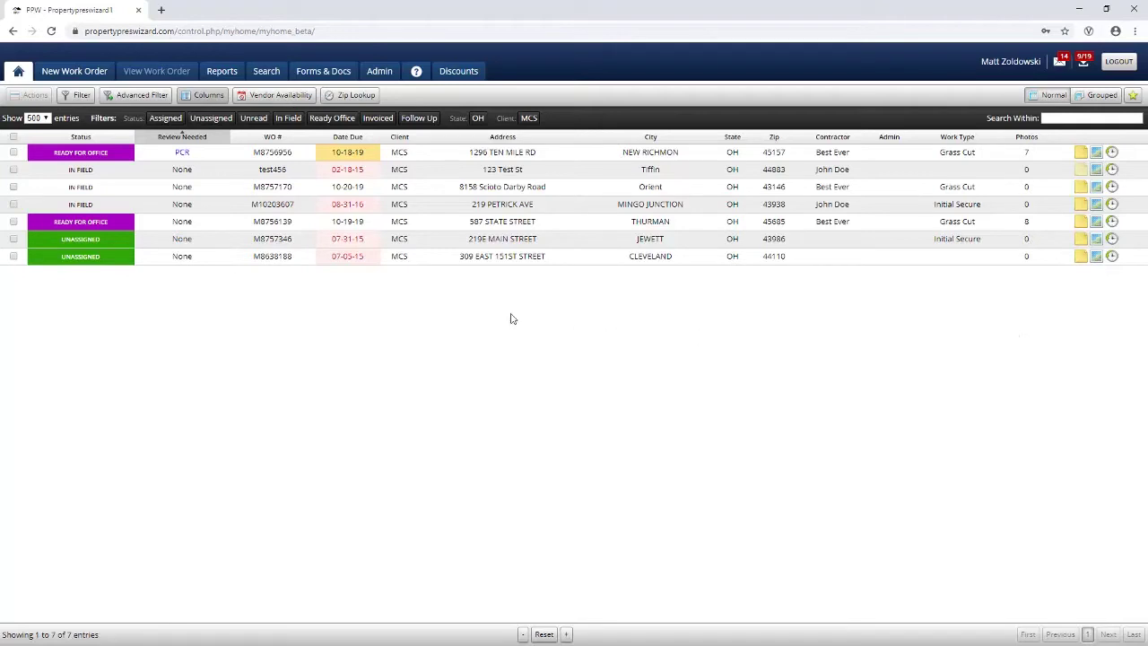
click(73, 95)
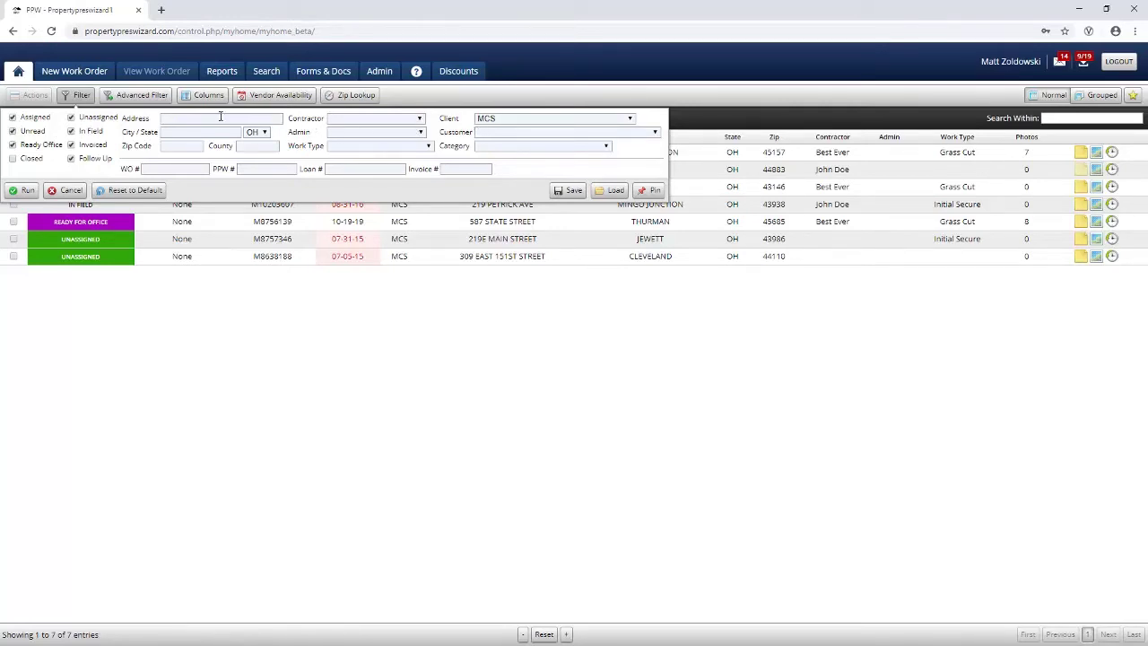
click(143, 100)
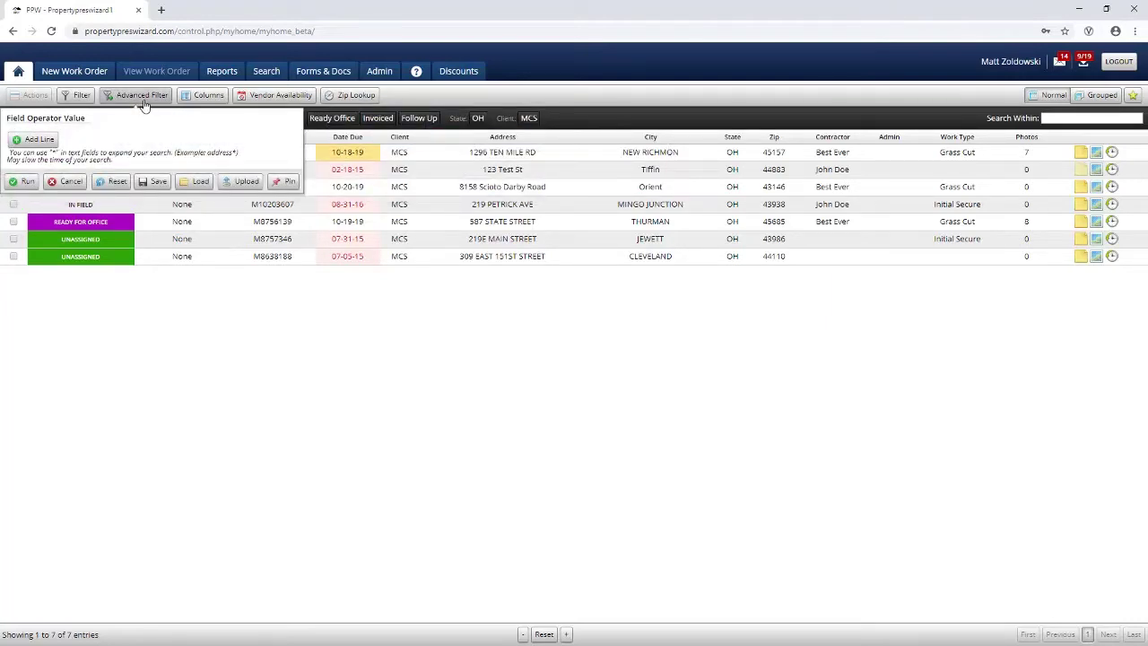
click(39, 139)
click(49, 136)
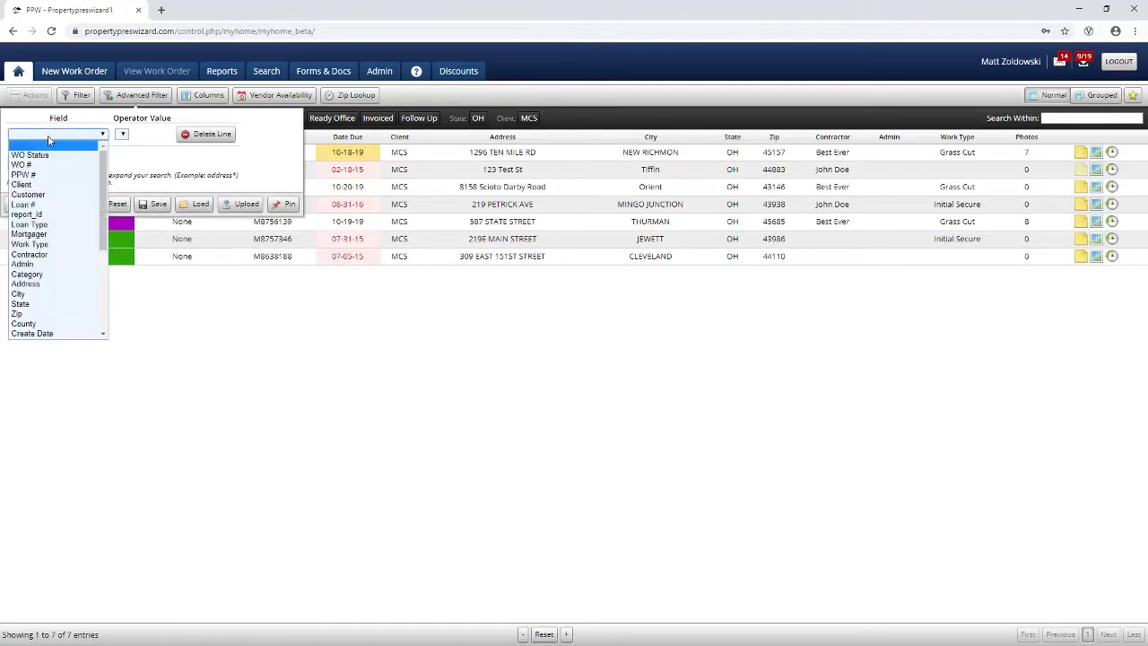
click(49, 141)
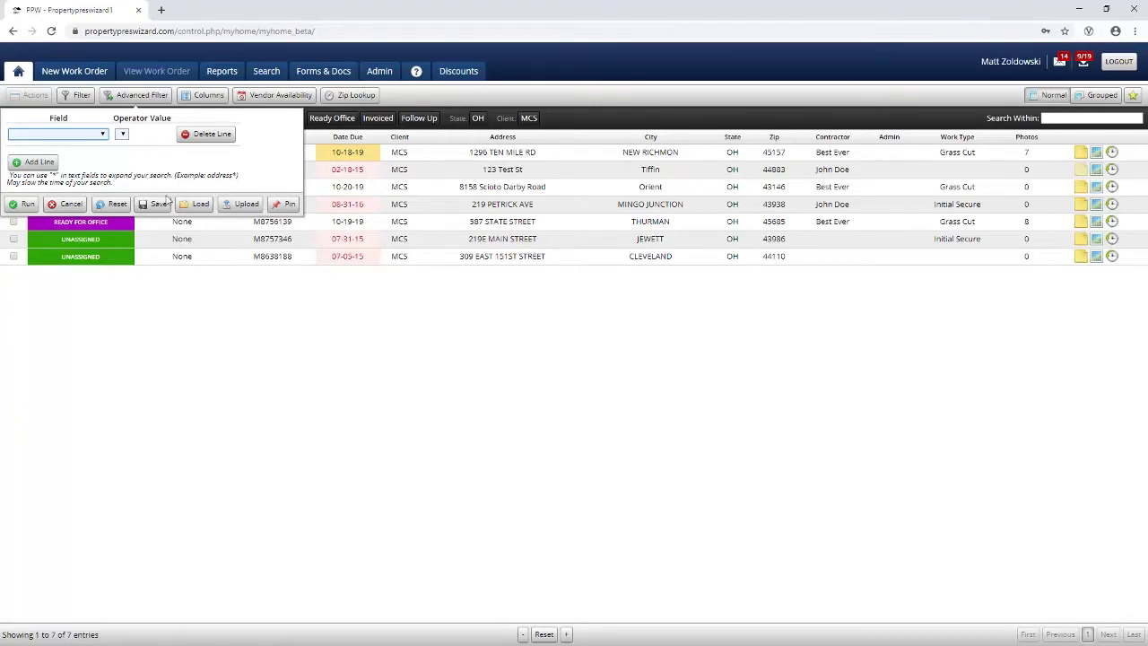
click(130, 97)
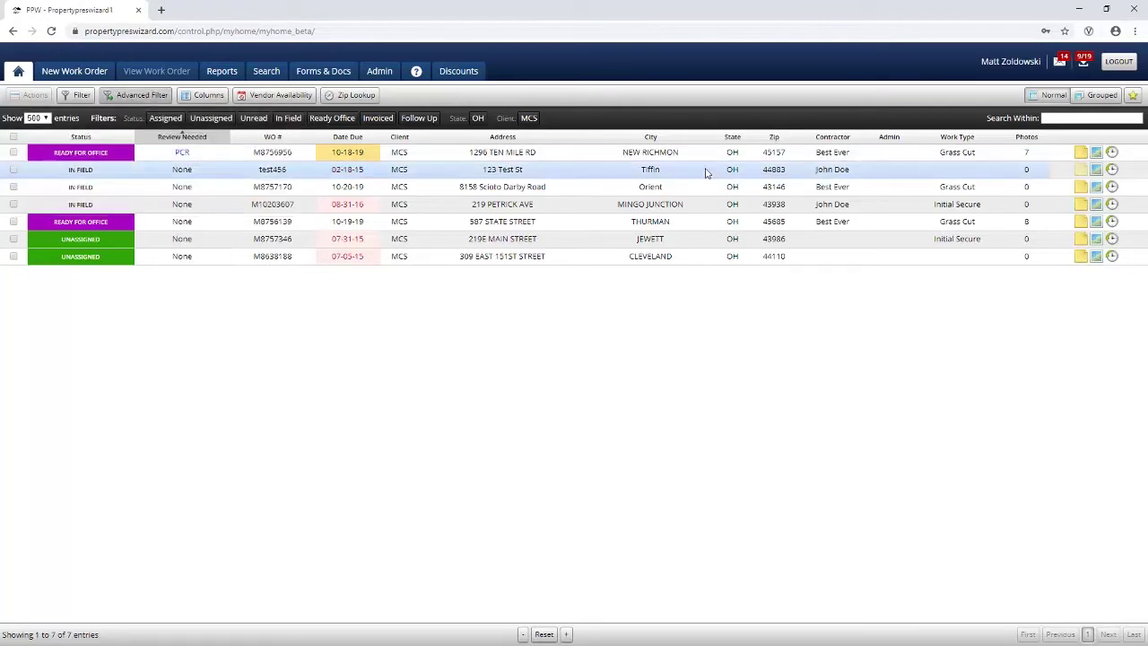
click(1134, 96)
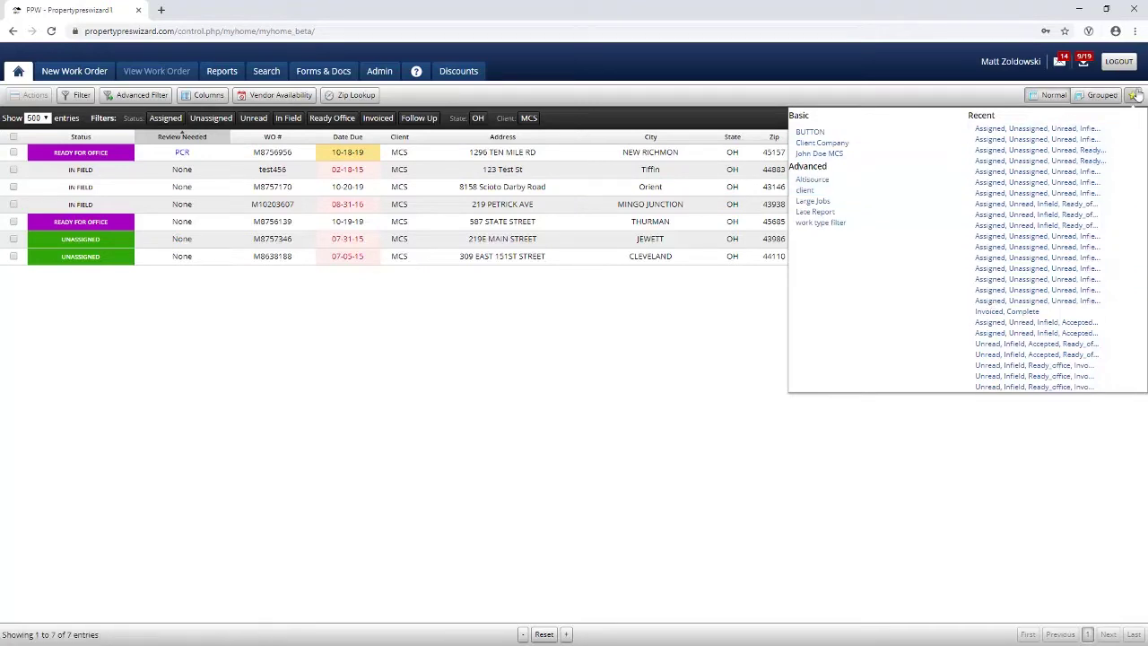
click(358, 97)
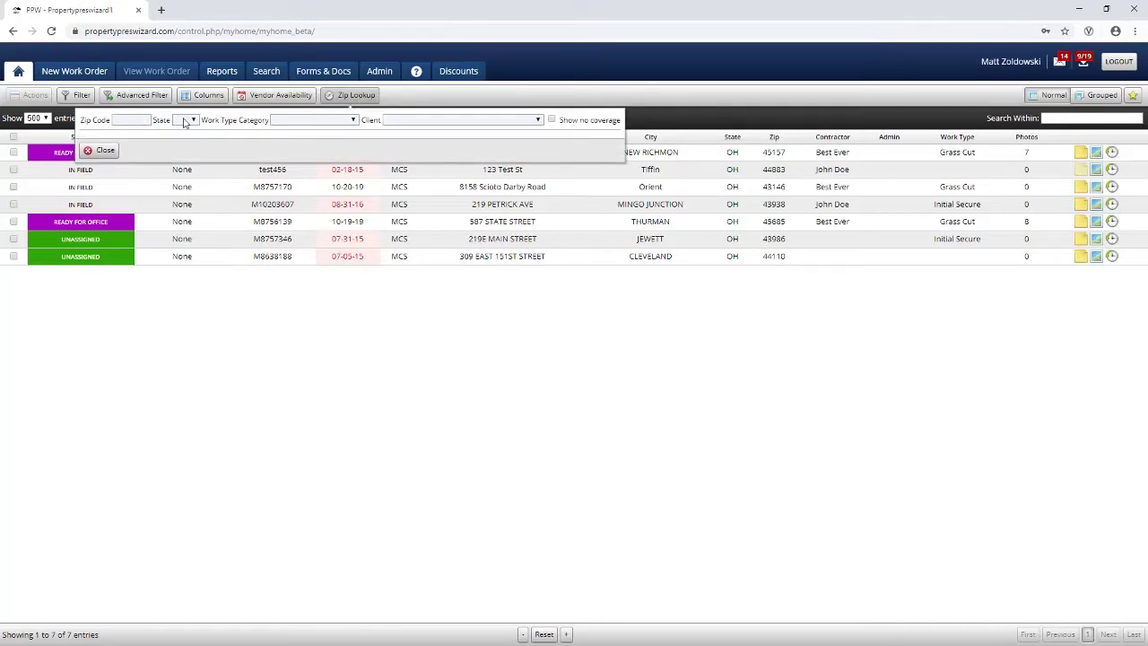
click(141, 119)
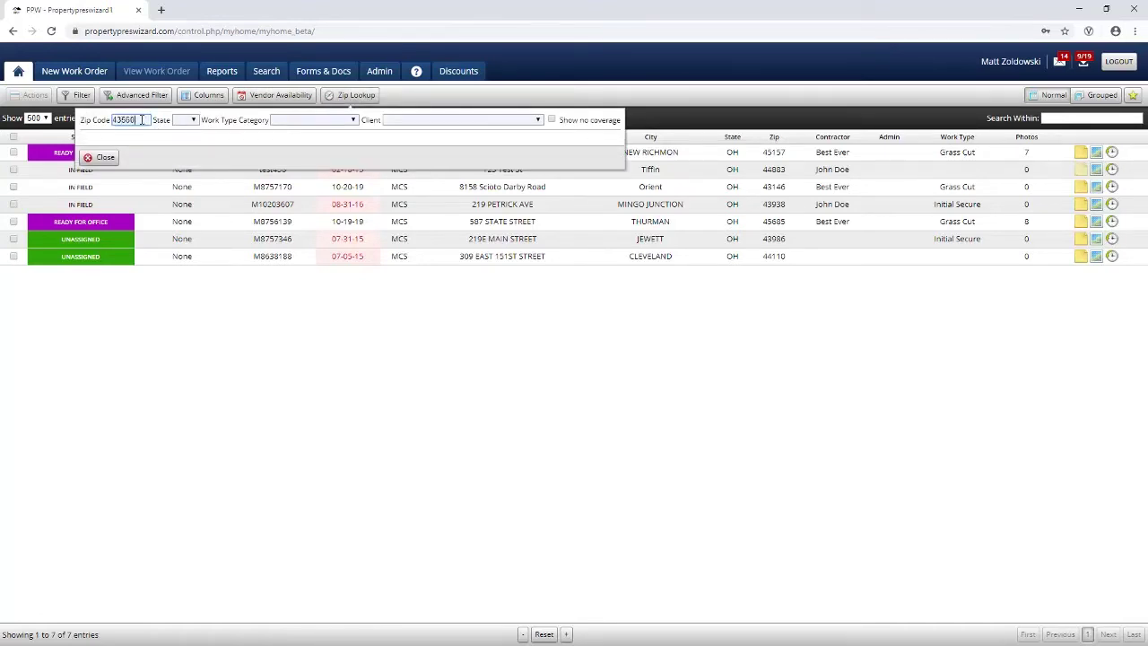
key(Return)
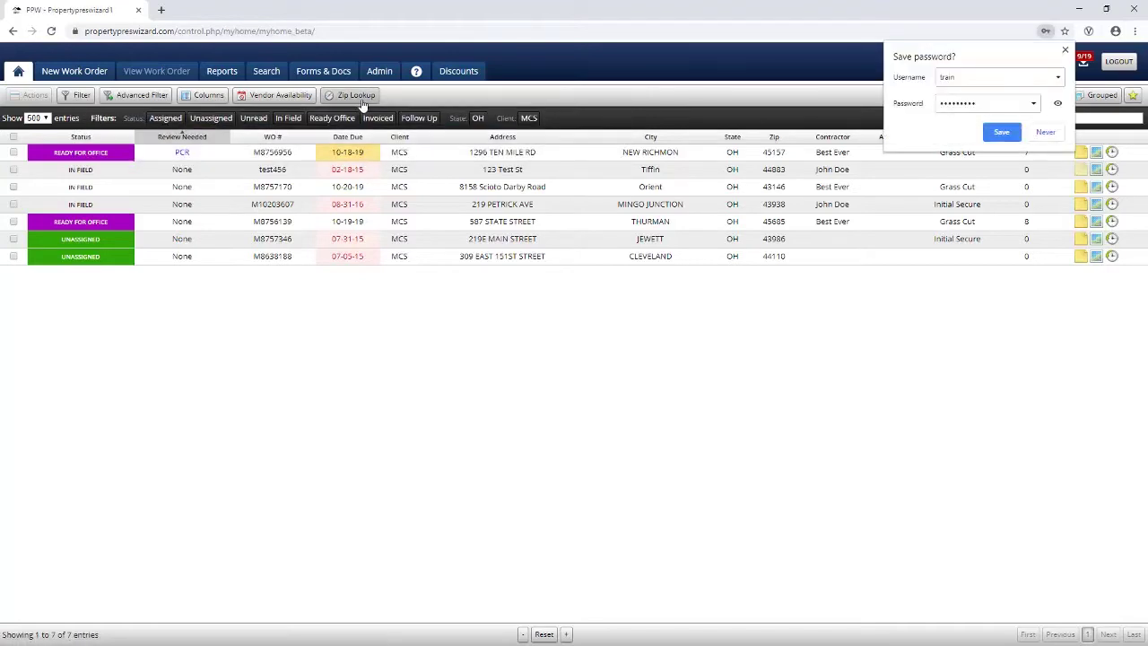
click(359, 95)
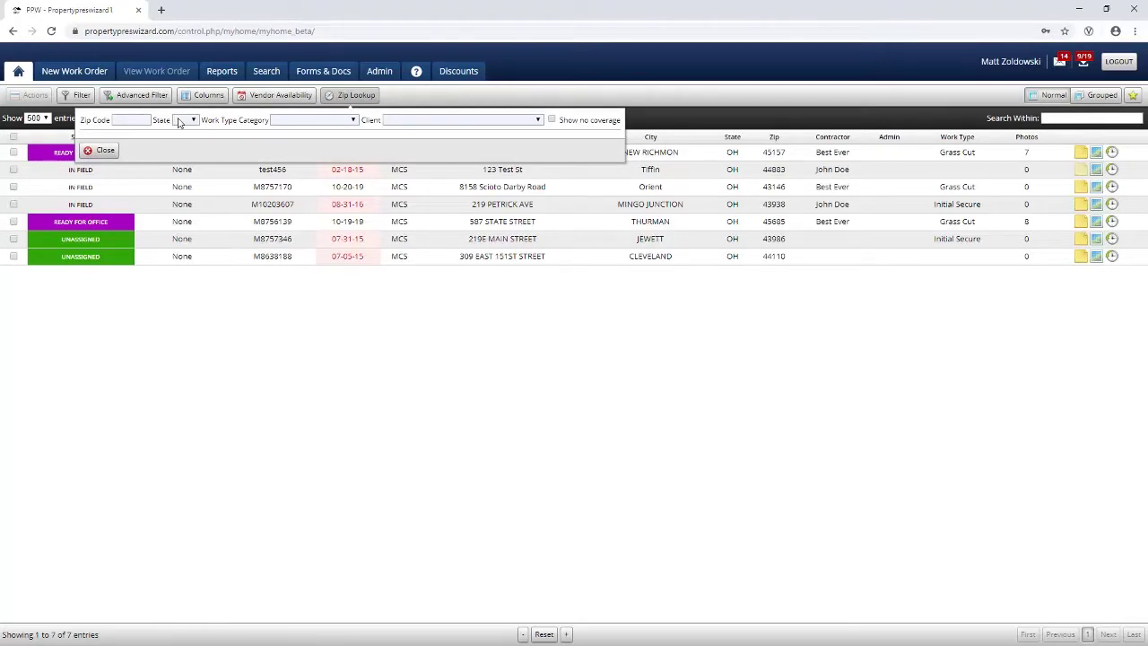
click(183, 119)
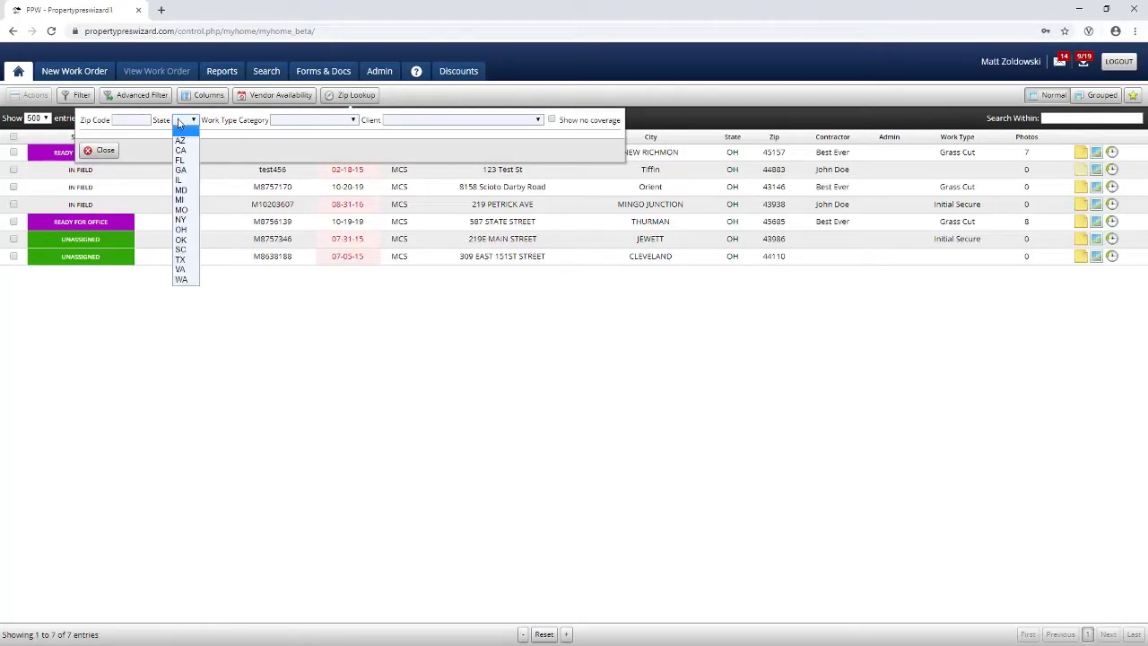
click(181, 229)
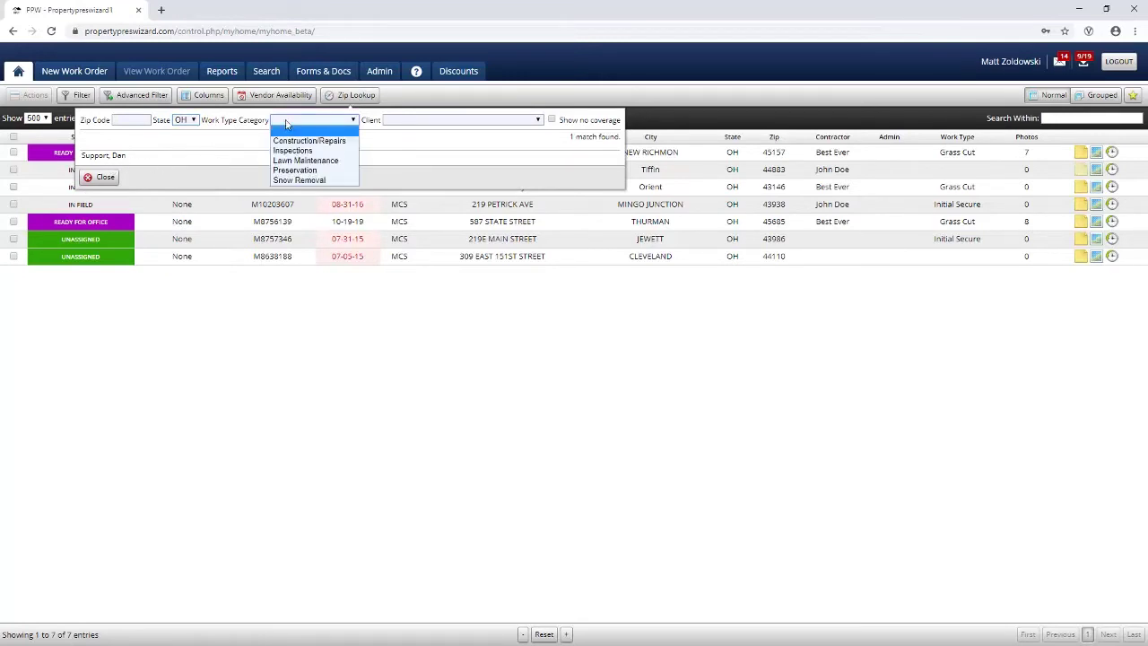
click(413, 124)
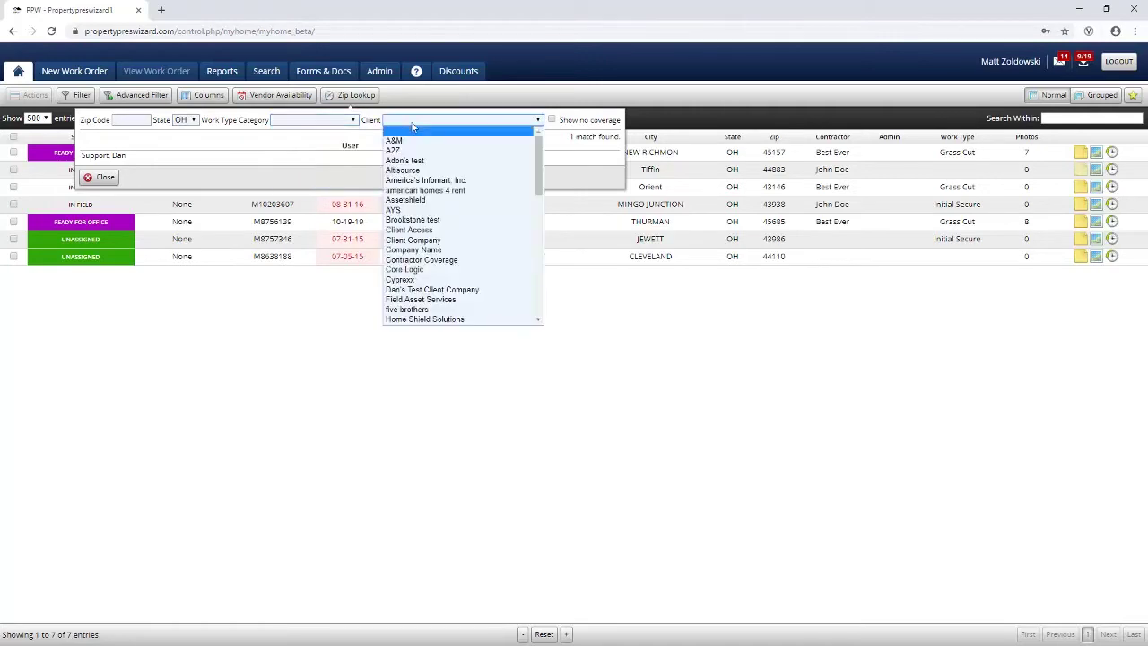
click(413, 127)
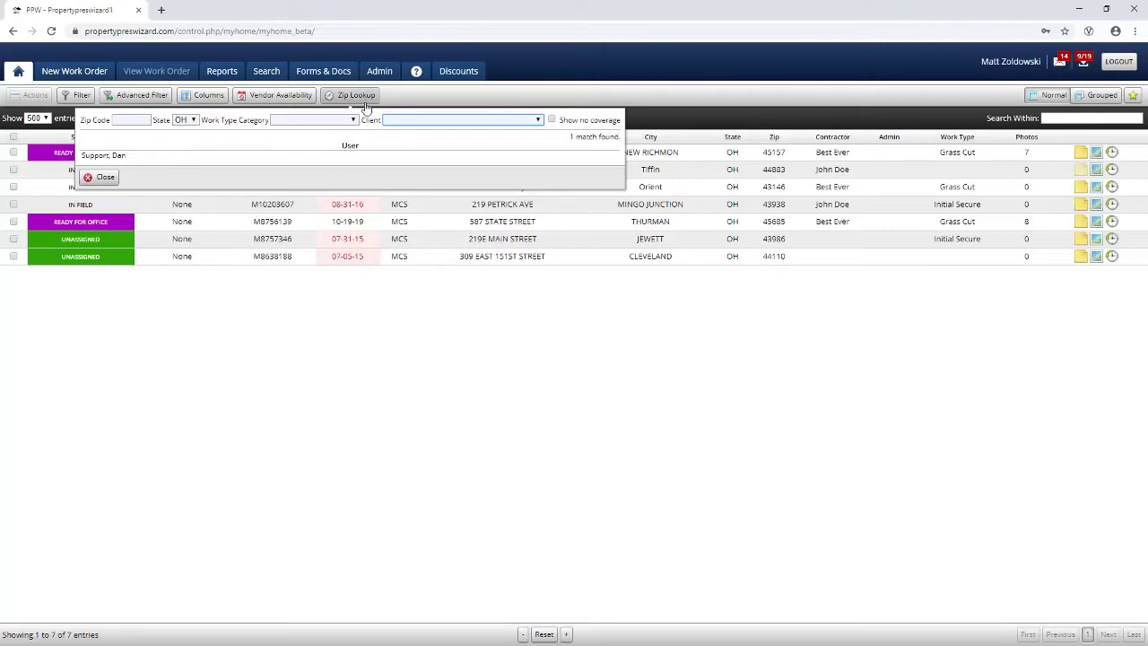
click(364, 104)
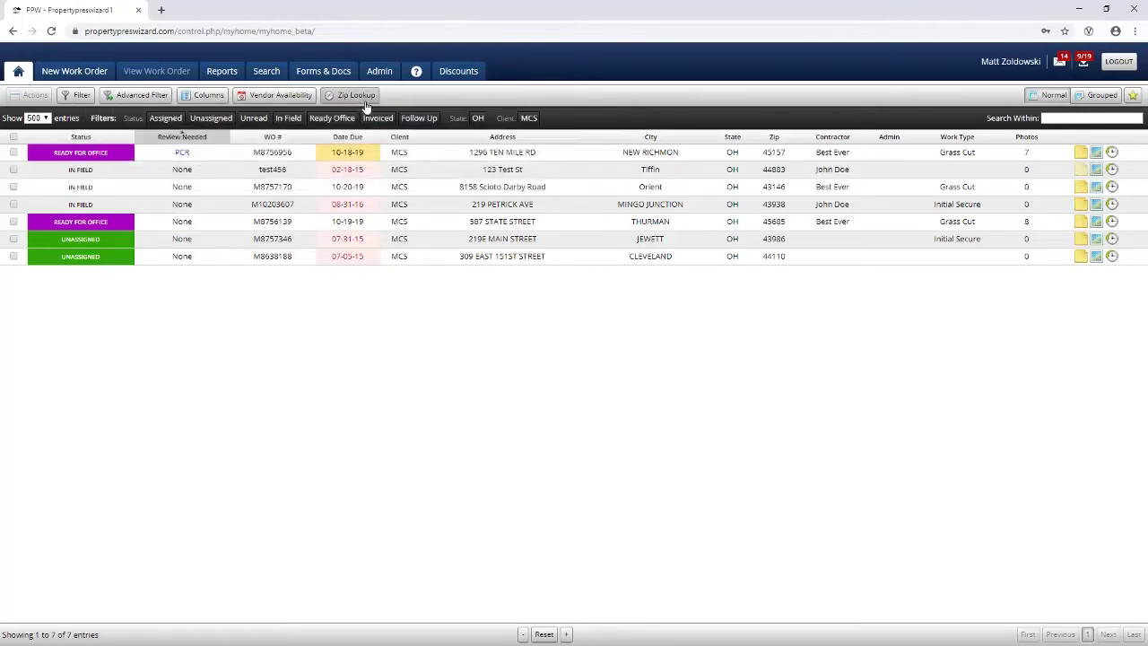
Step: Select all seven orders and set up assigning contractor 1234 with Ready for Field and Un-Assign Previous
click(13, 137)
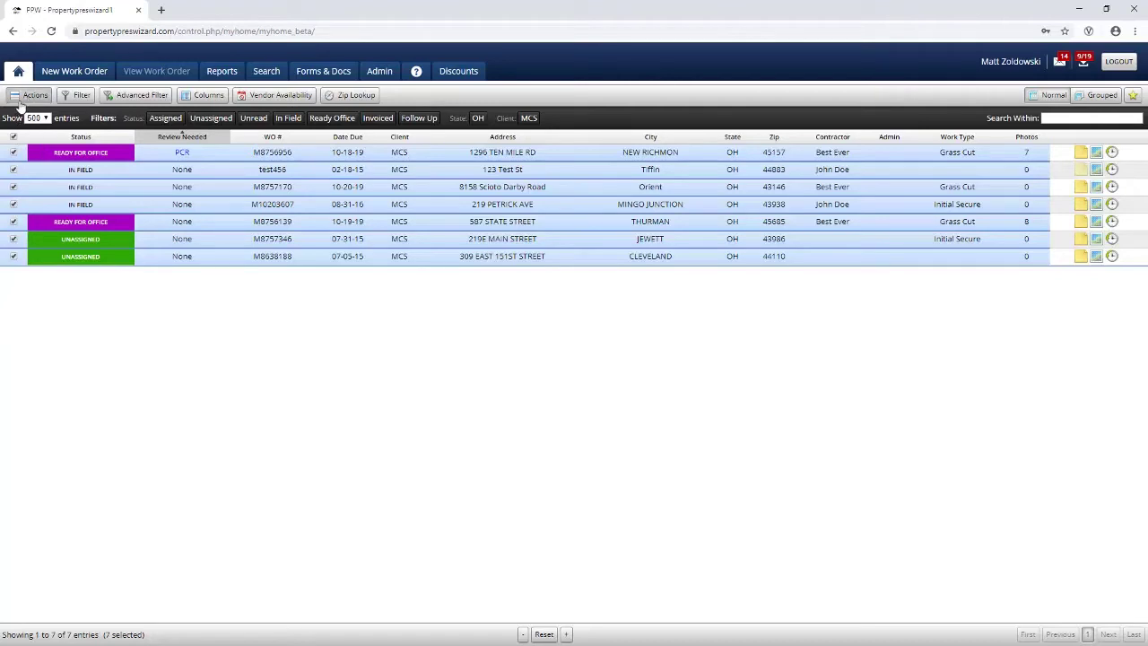
click(30, 95)
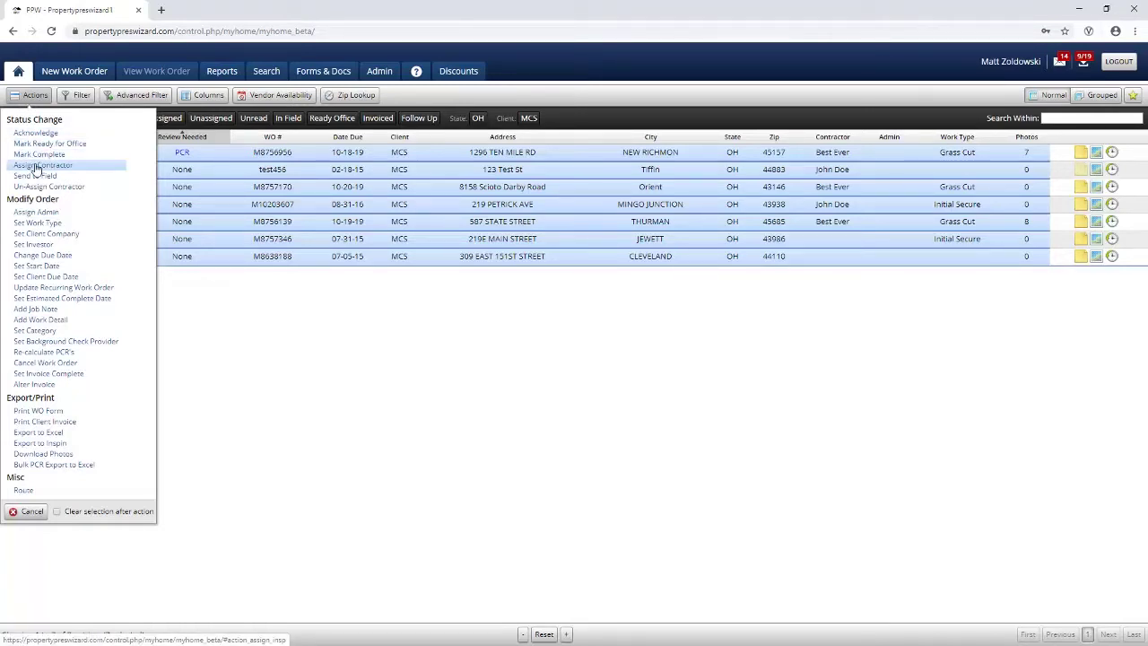
click(36, 170)
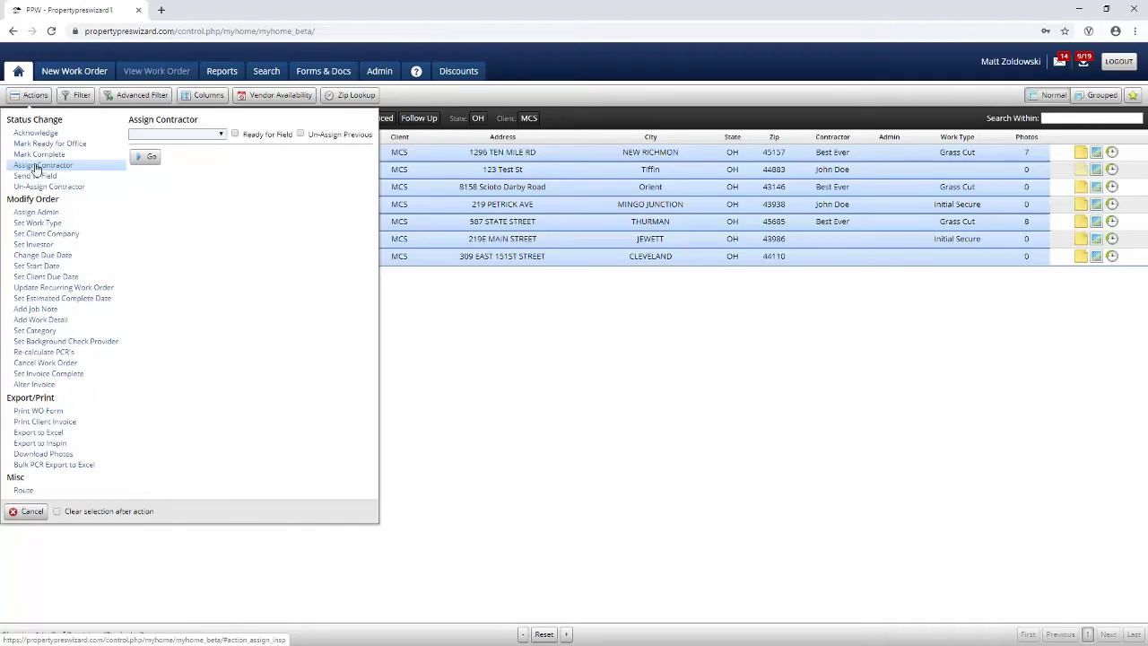
click(166, 134)
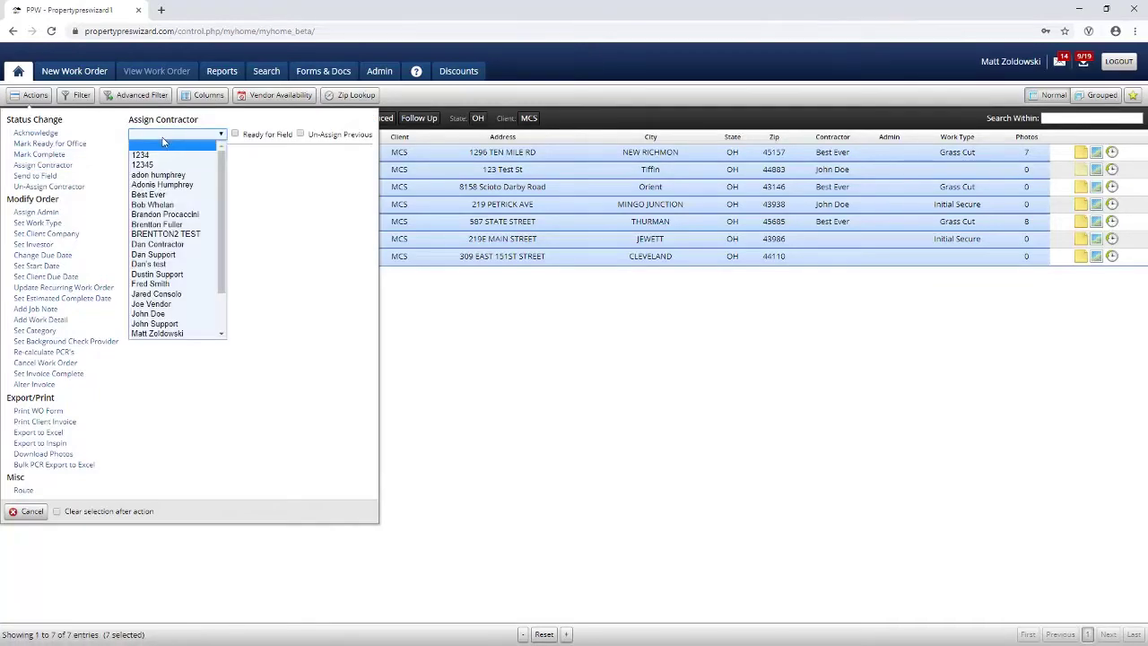
click(166, 156)
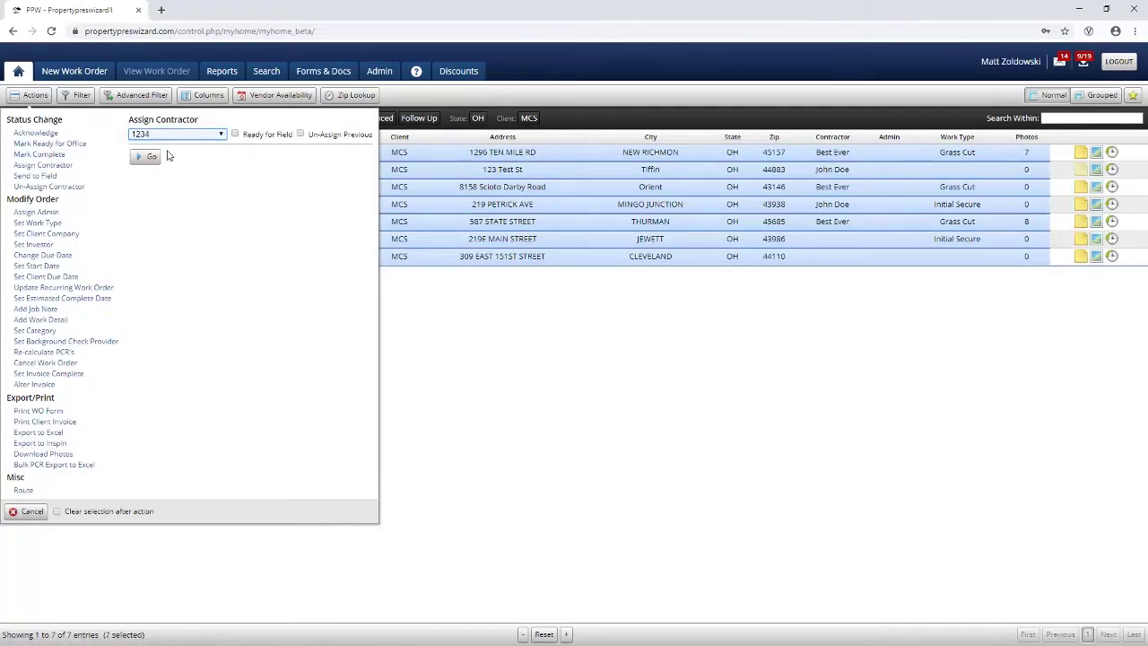
click(235, 134)
click(301, 135)
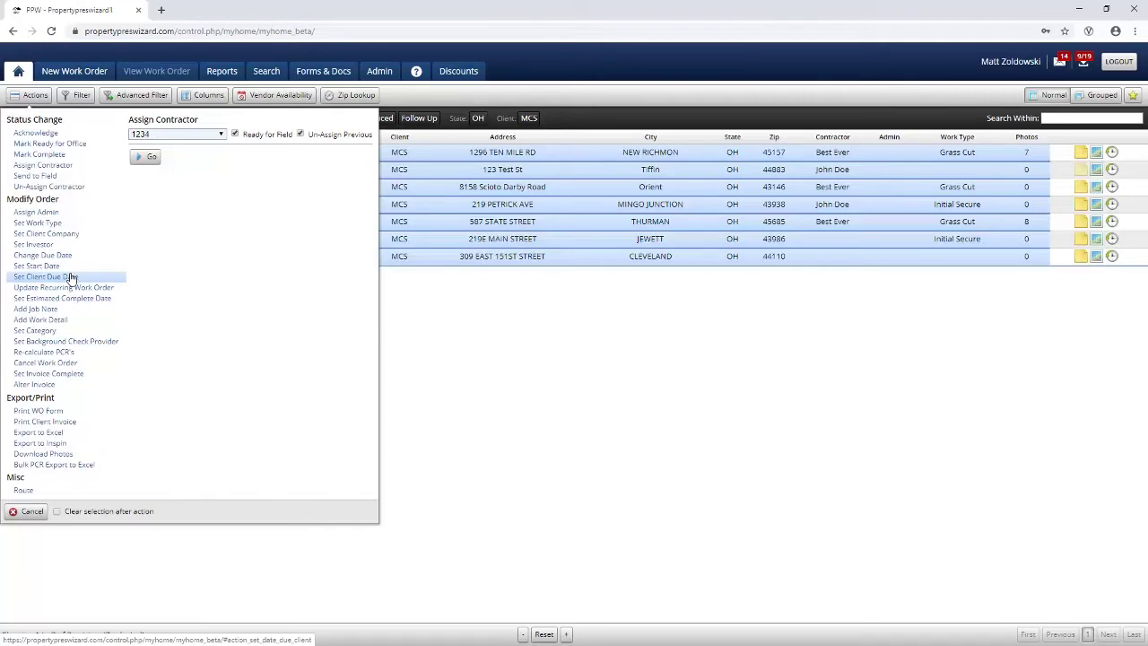
Step: Look over the Set Start Date and Add Job Note actions, then view and close the seven-order route map
click(52, 267)
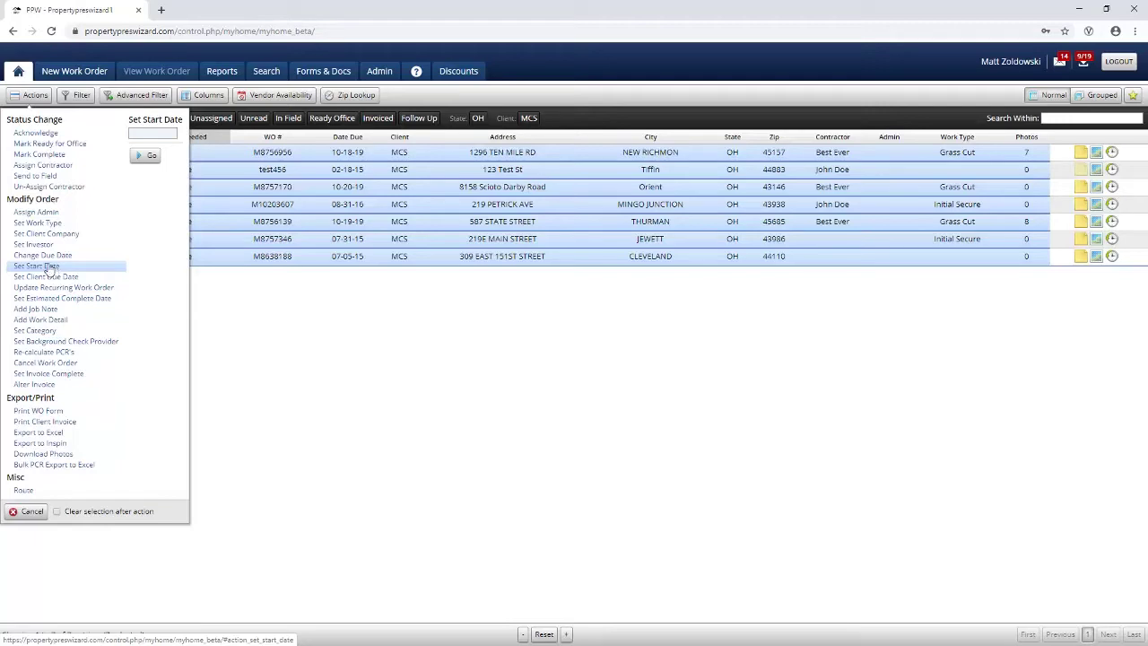
click(35, 308)
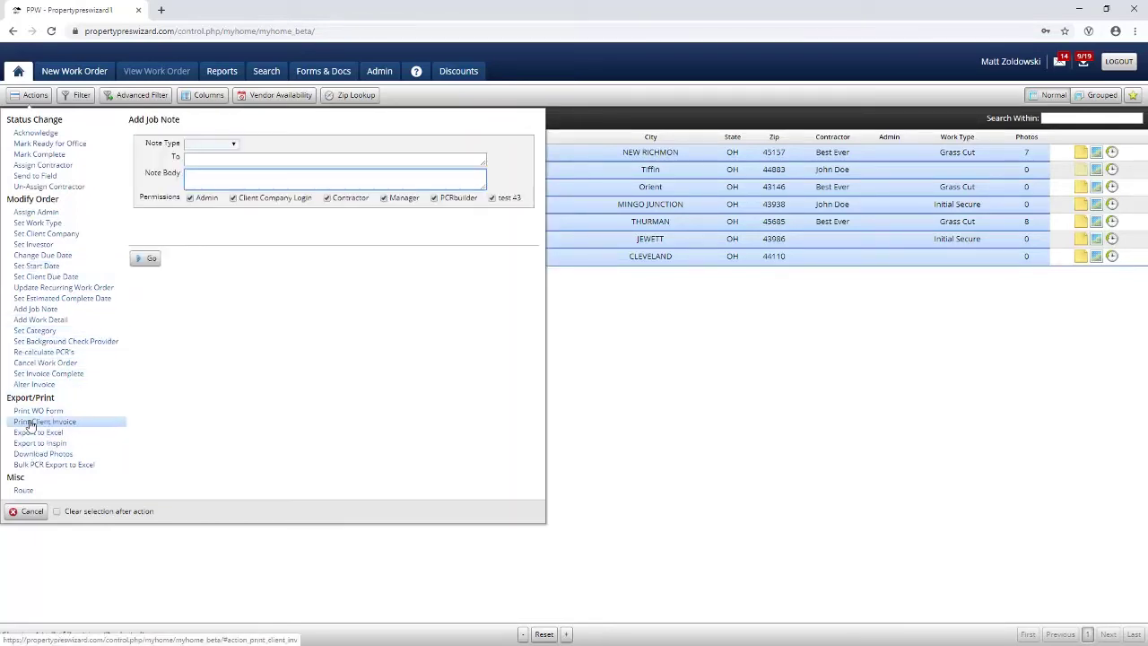
click(21, 490)
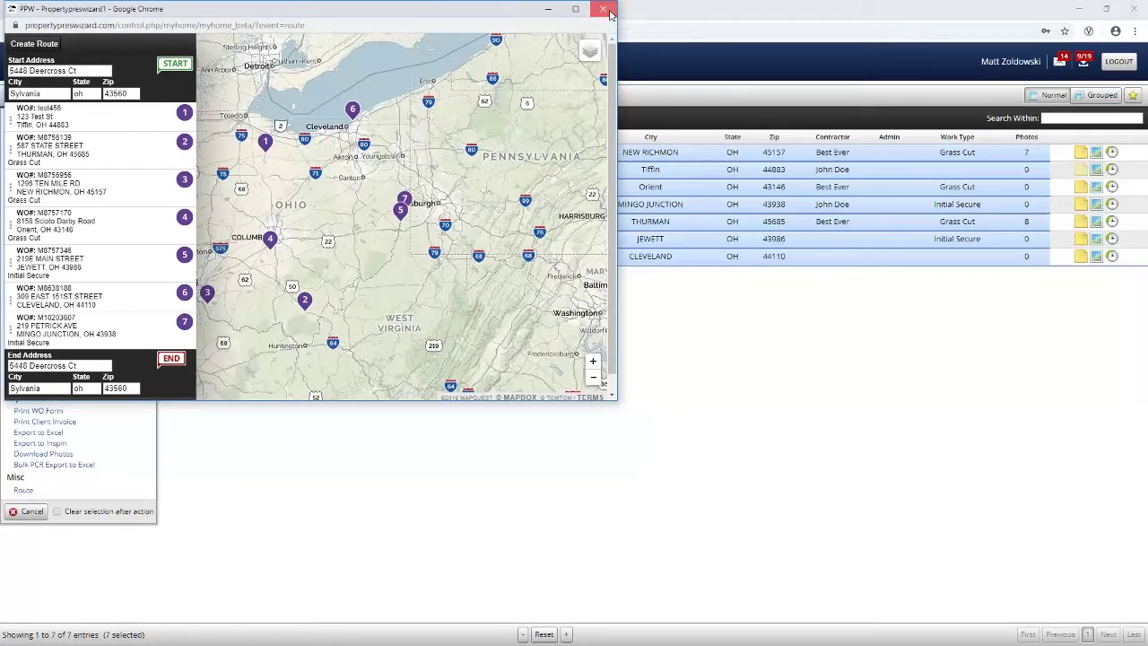
click(608, 13)
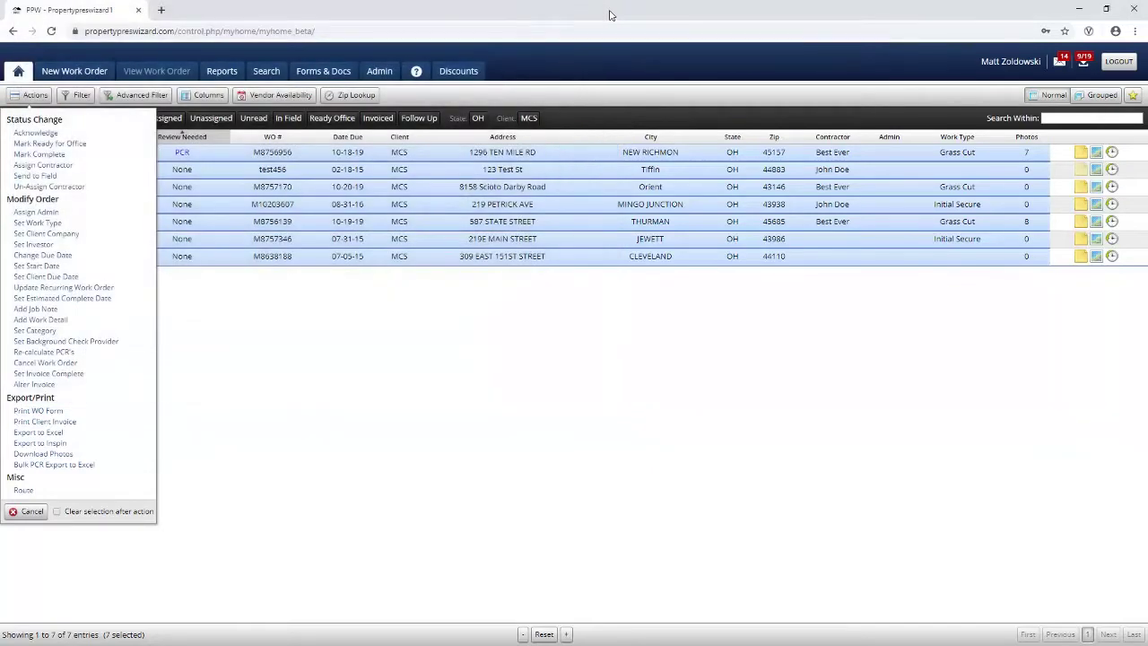
Step: Close the Actions menu and go to Import Work Orders under New Work Order
click(30, 98)
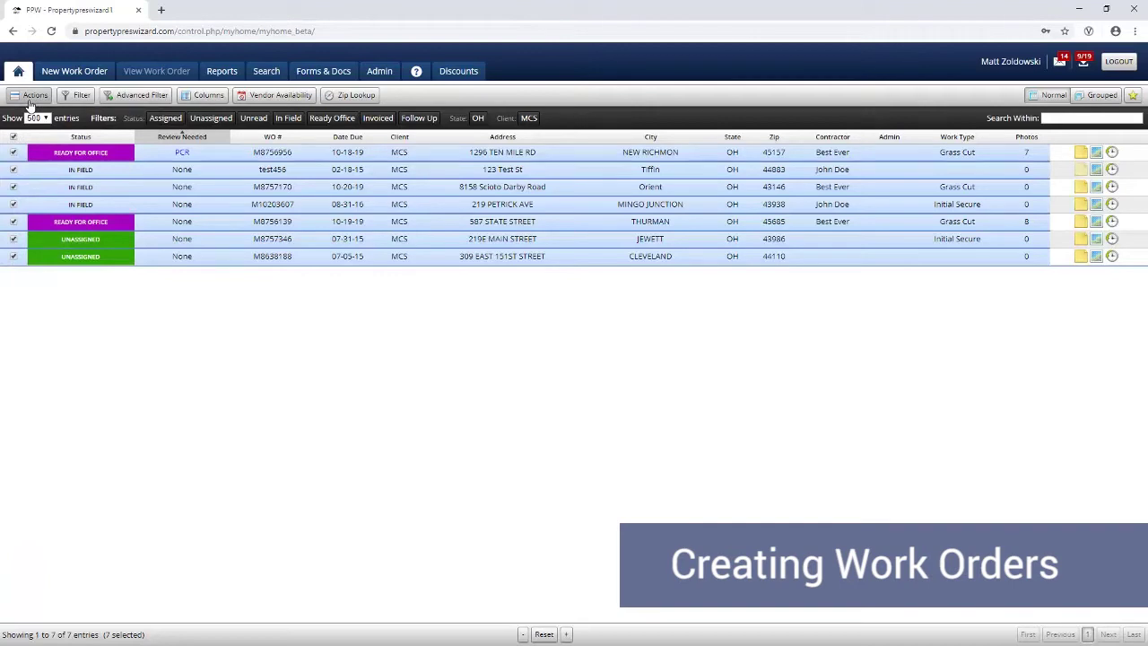
click(73, 75)
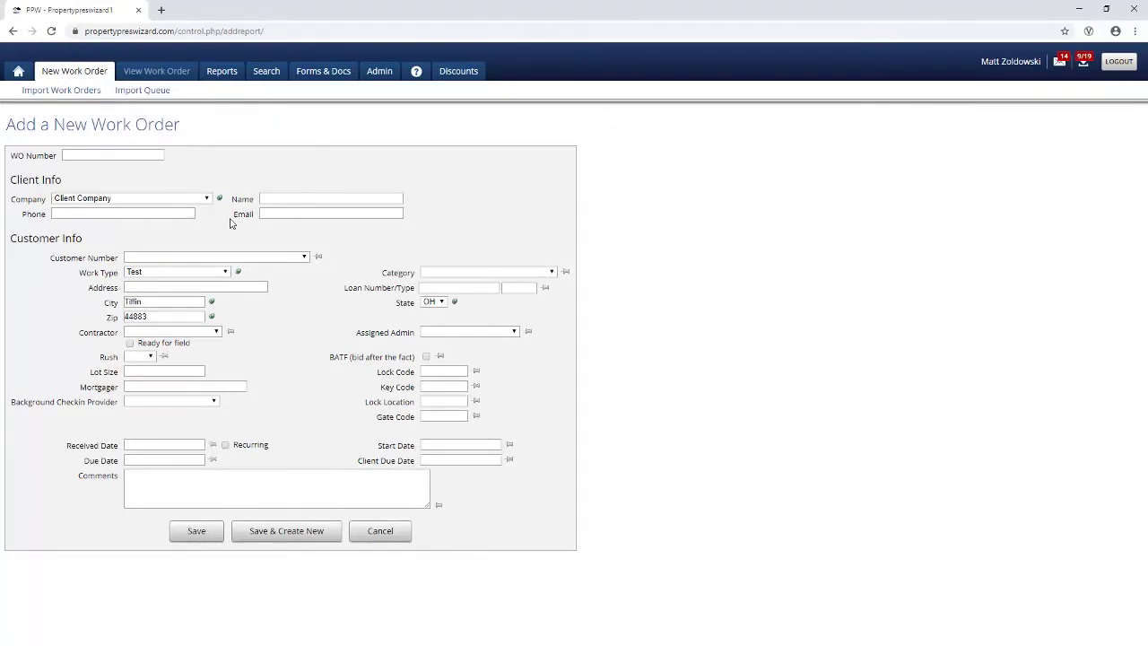
click(71, 93)
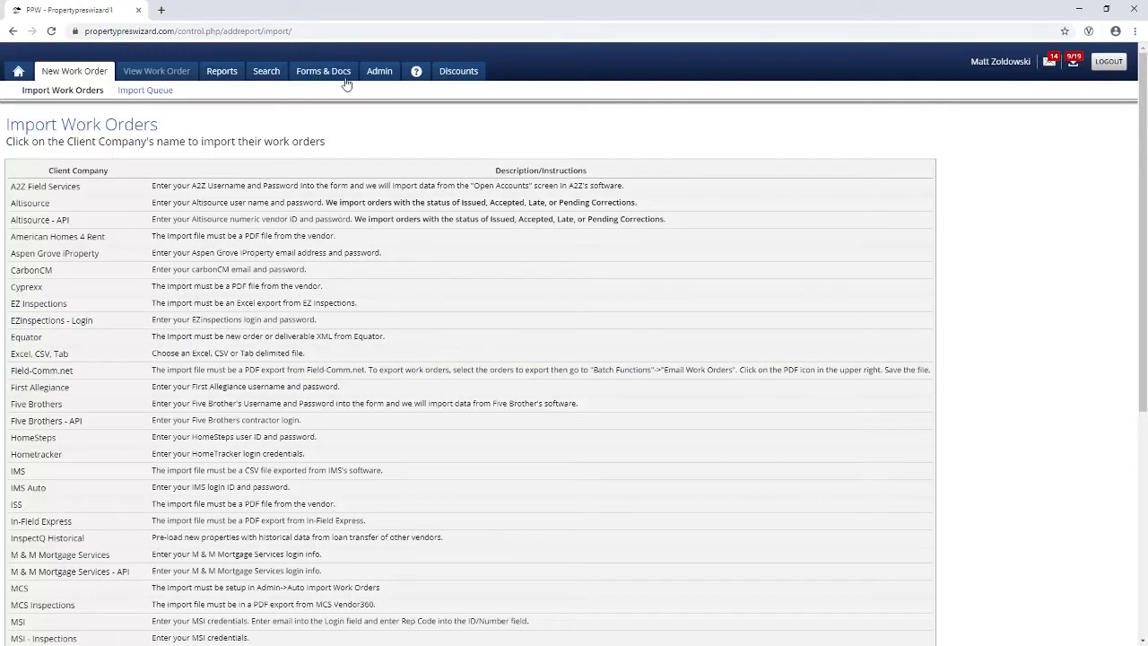
Step: Switch to the Admin area to see the Application Options list
click(379, 79)
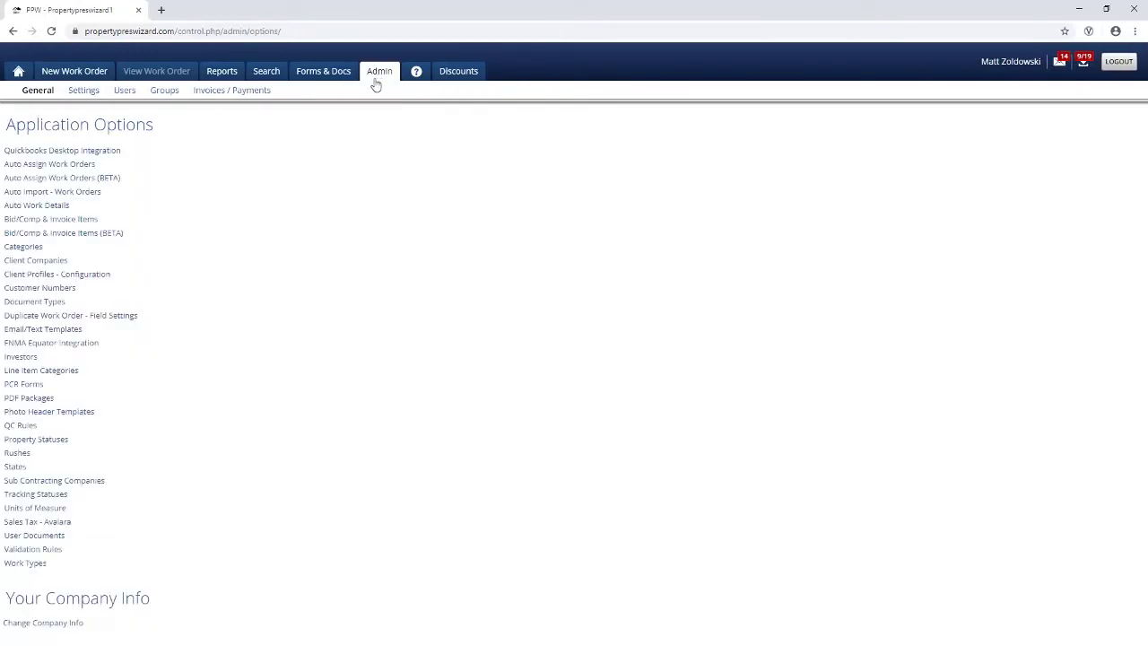
Step: Open Auto Import - Work Orders, start a new import setup and glance at the Import From sources
click(77, 191)
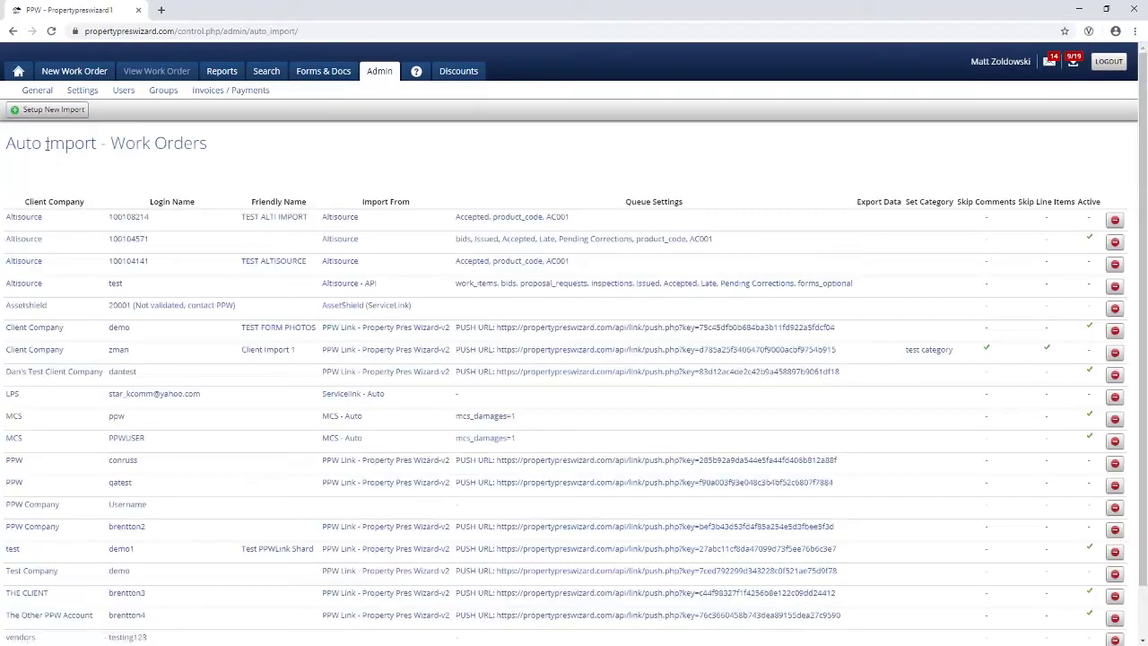
click(56, 112)
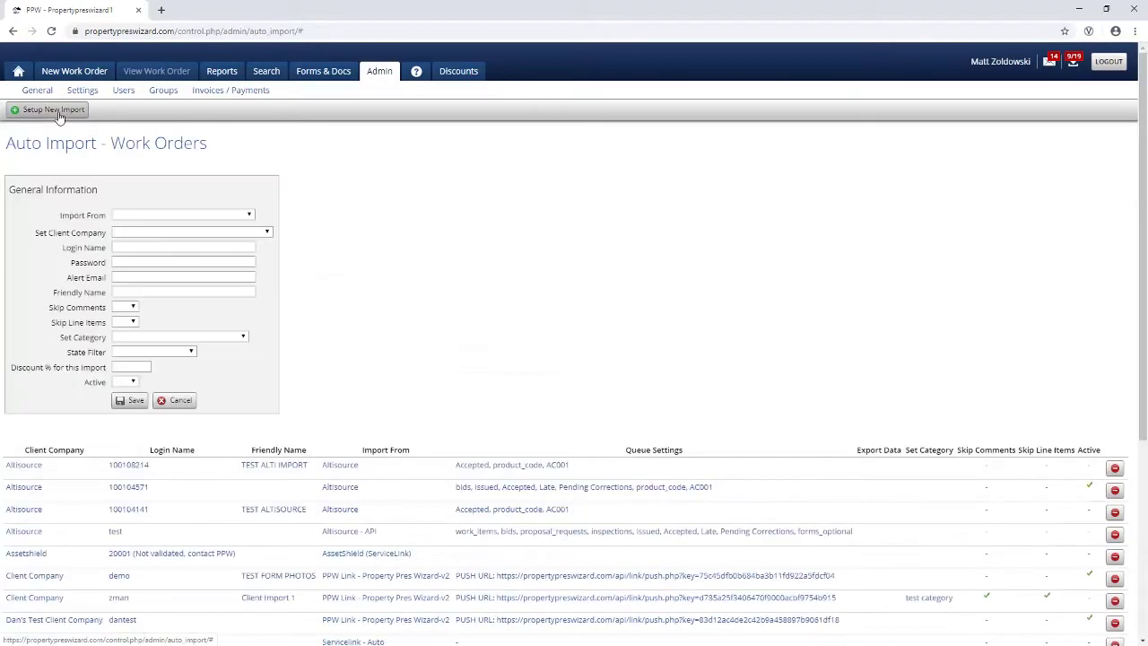
click(127, 219)
click(127, 219)
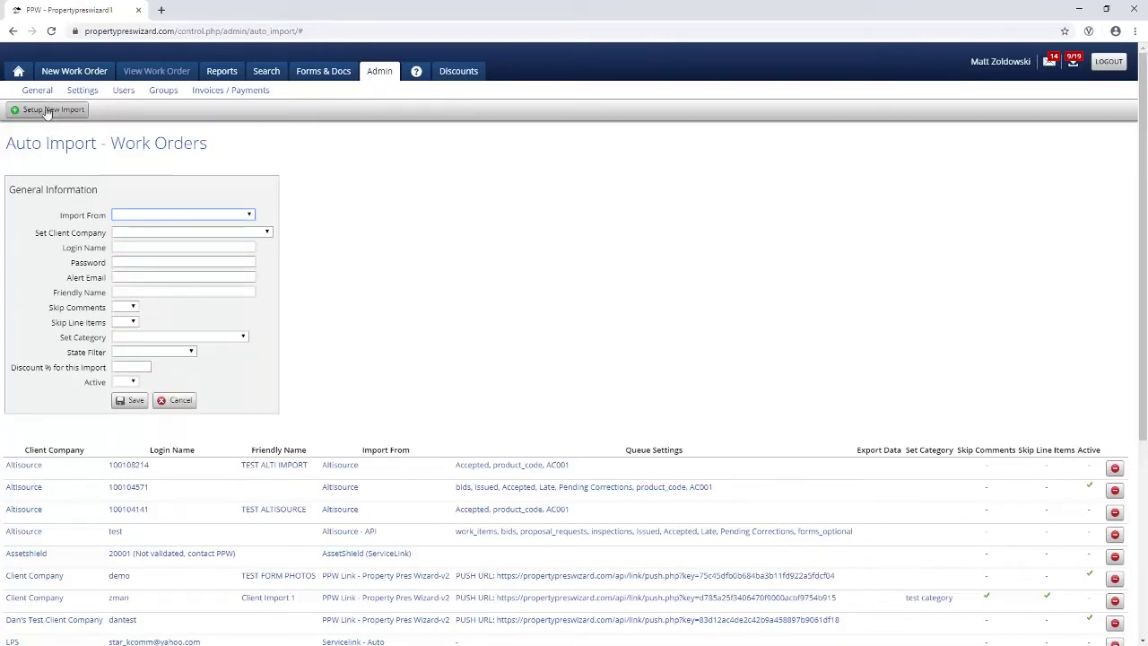
Step: View the Import Queue under New Work Order, then return to the home work order list
mouse_move(74, 79)
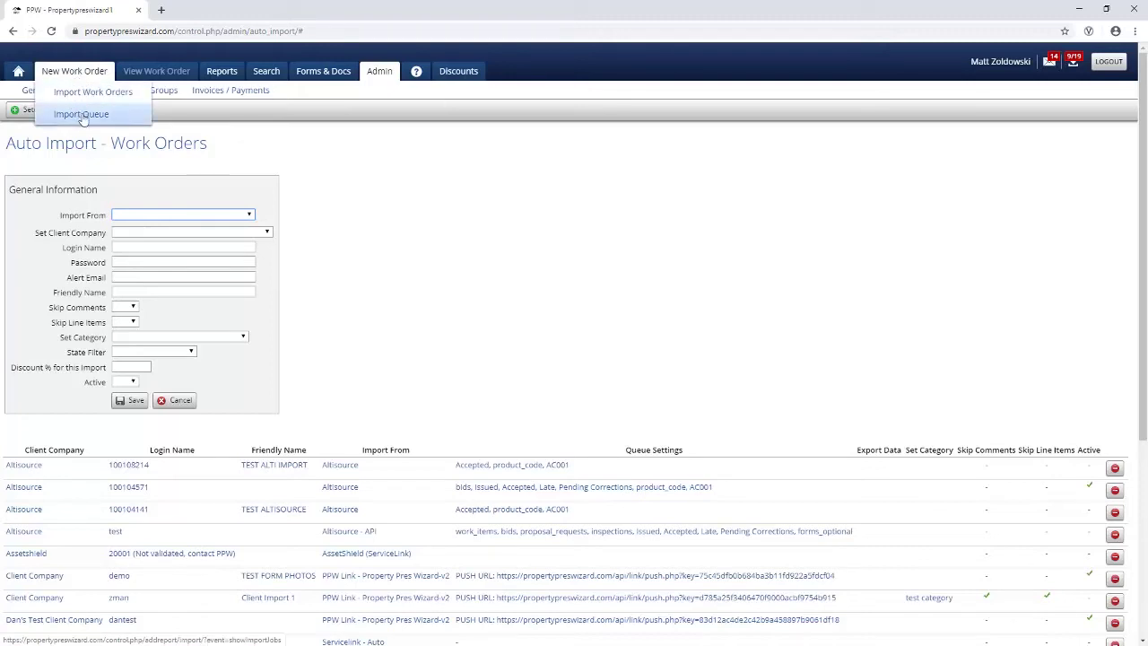
click(86, 114)
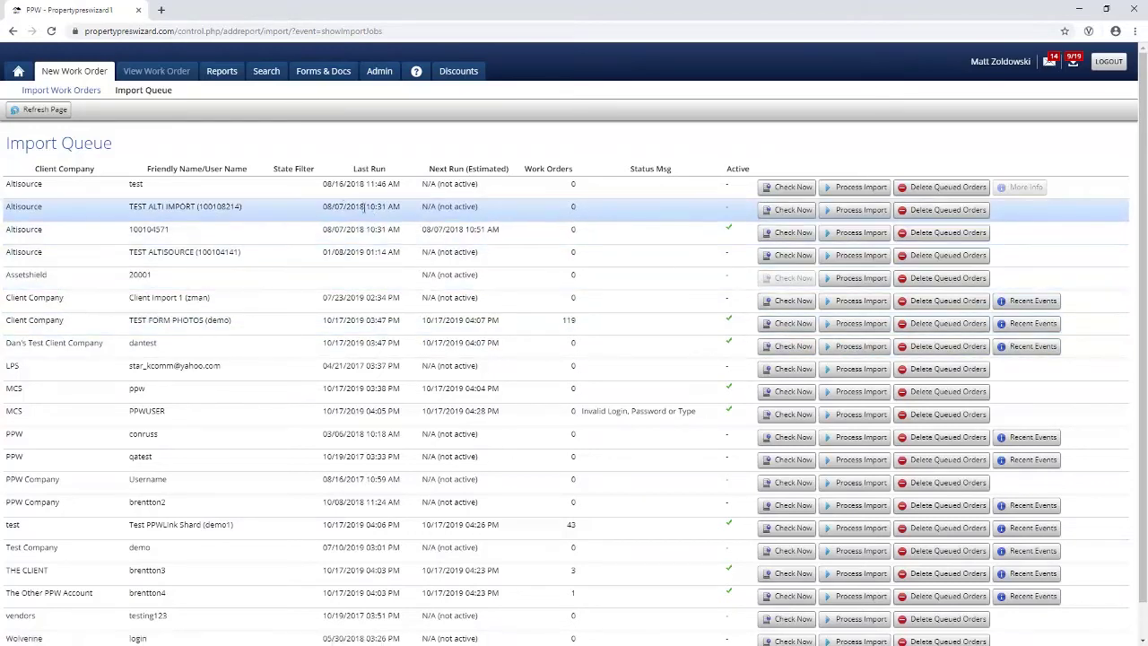
click(19, 73)
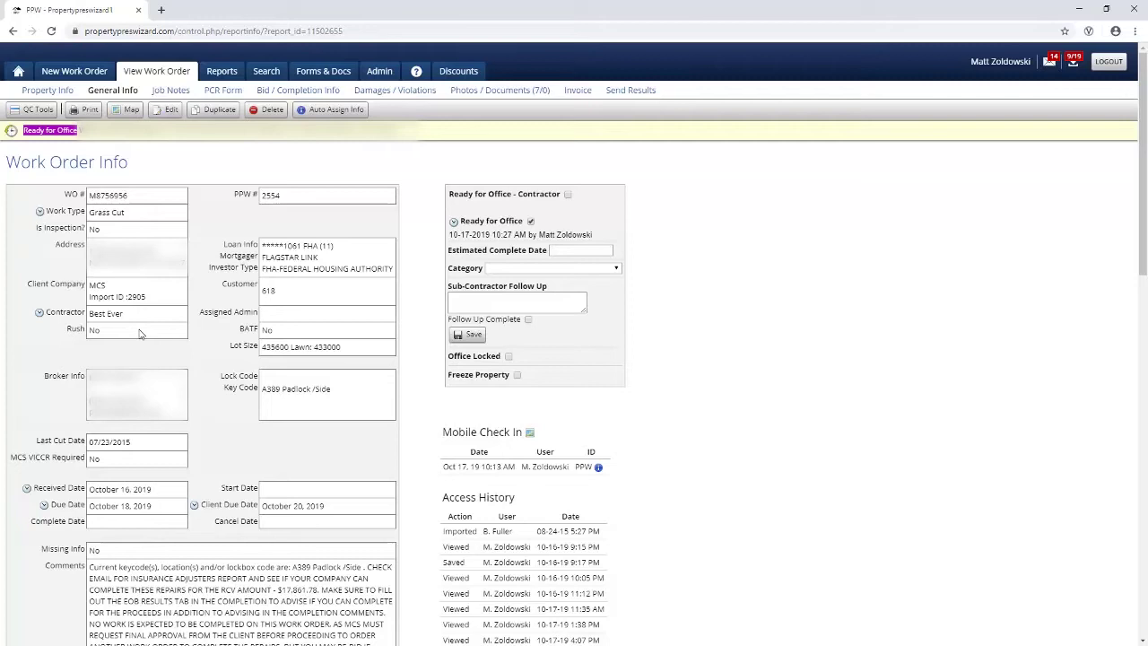
Step: Review General Info for order M8756956 and tick its Ready for Office checkbox
scroll(139, 333, down, 5)
scroll(138, 330, up, 4)
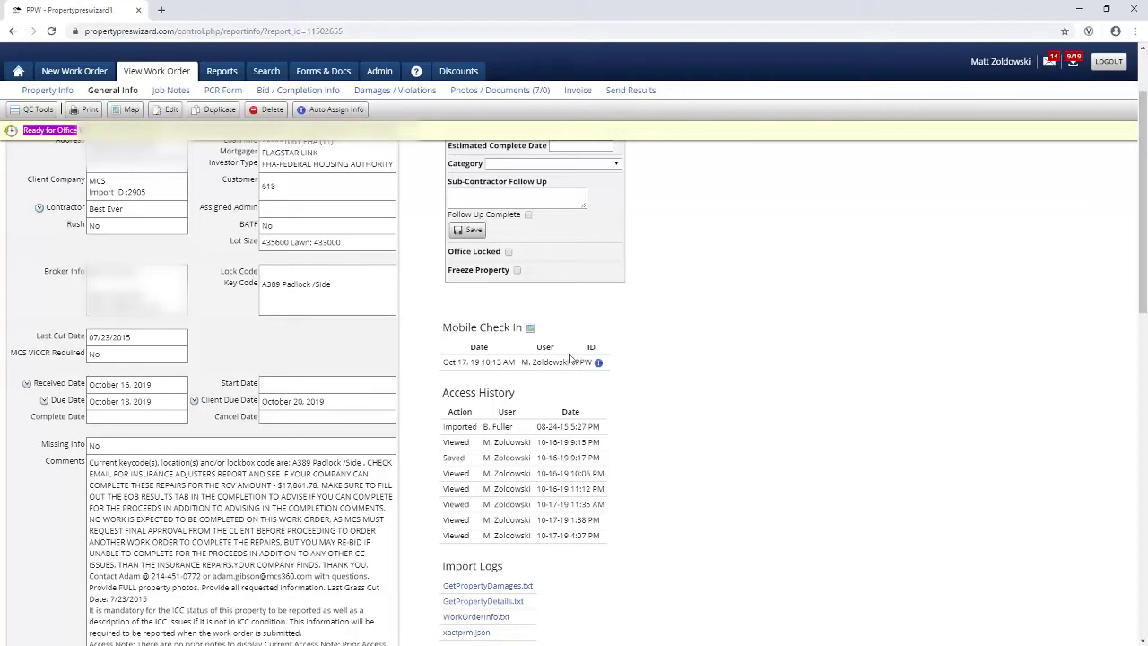
mouse_move(531, 330)
scroll(219, 332, up, 2)
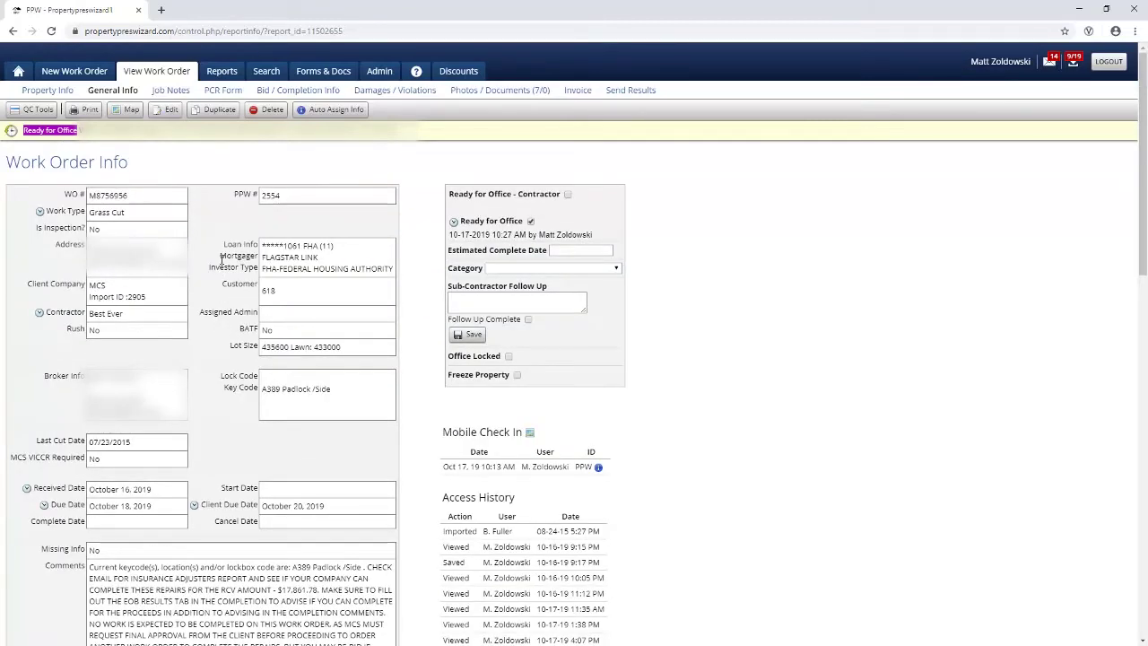
click(531, 221)
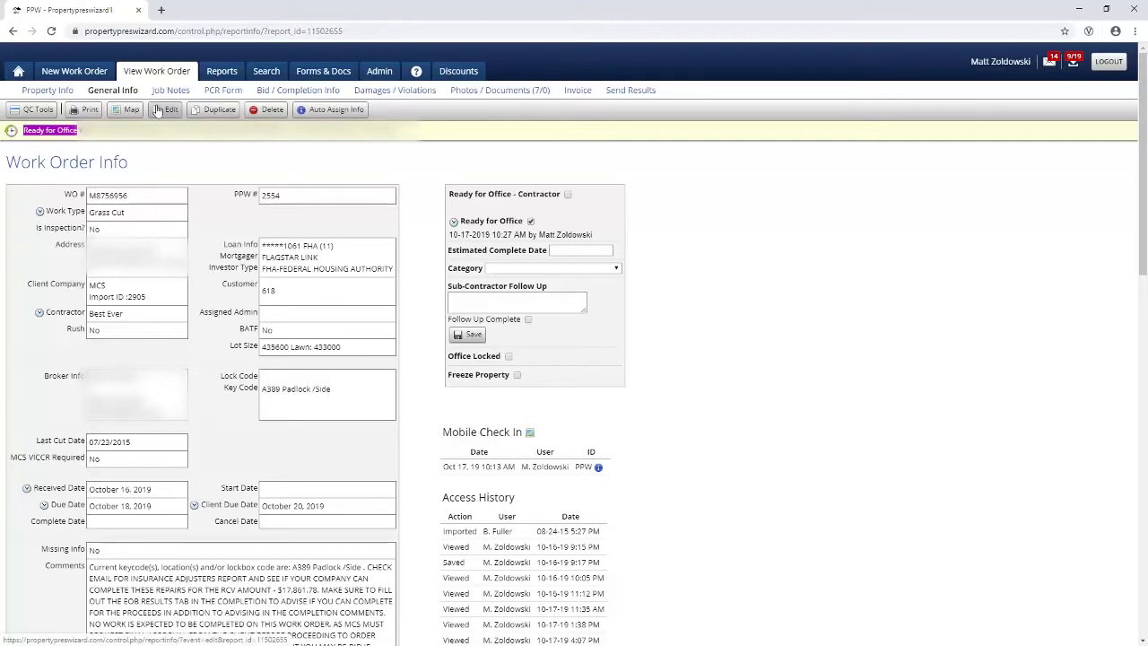
Step: Show the order's Property Info and expand the Invoices breakdown under Property Details
click(52, 93)
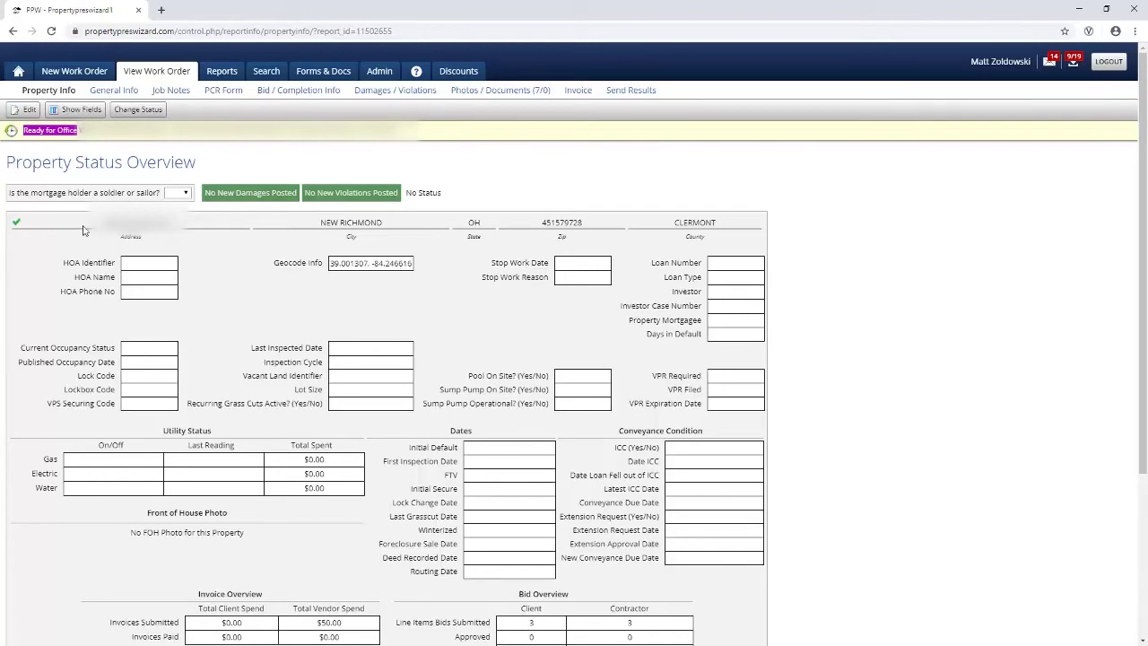
scroll(82, 231, down, 1)
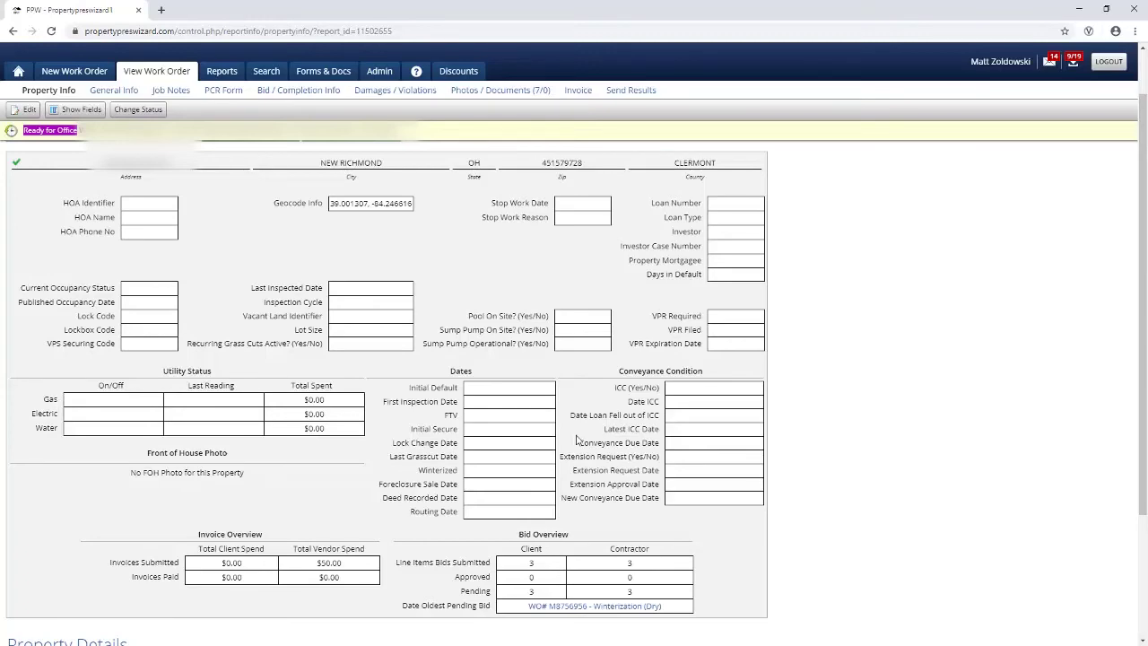
scroll(577, 439, down, 3)
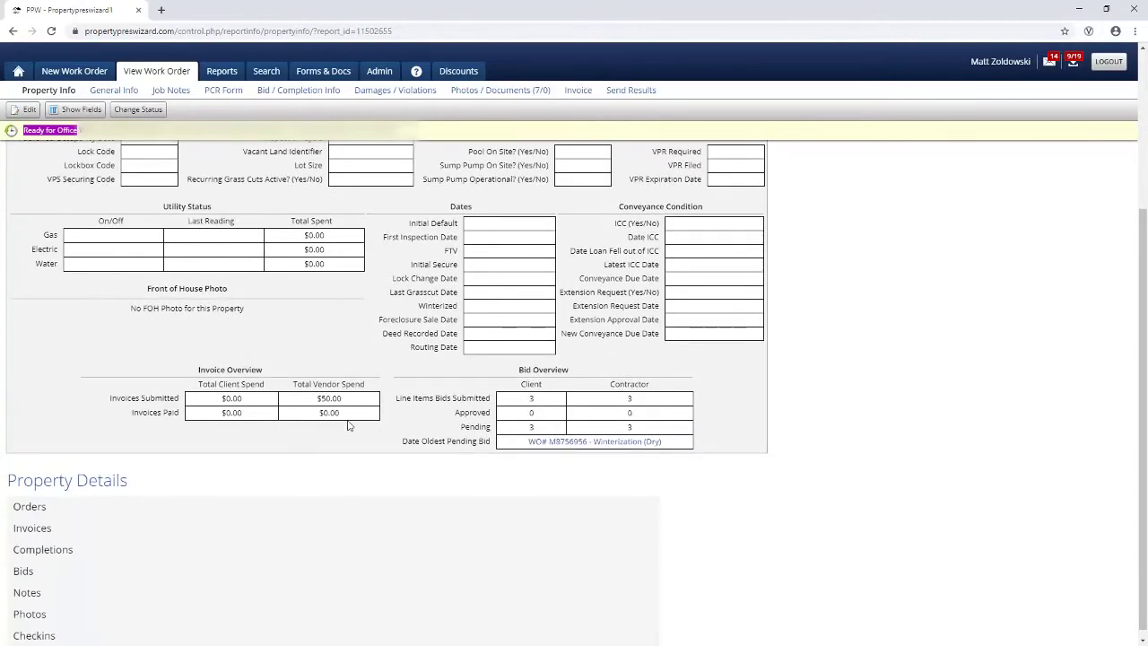
scroll(502, 429, down, 1)
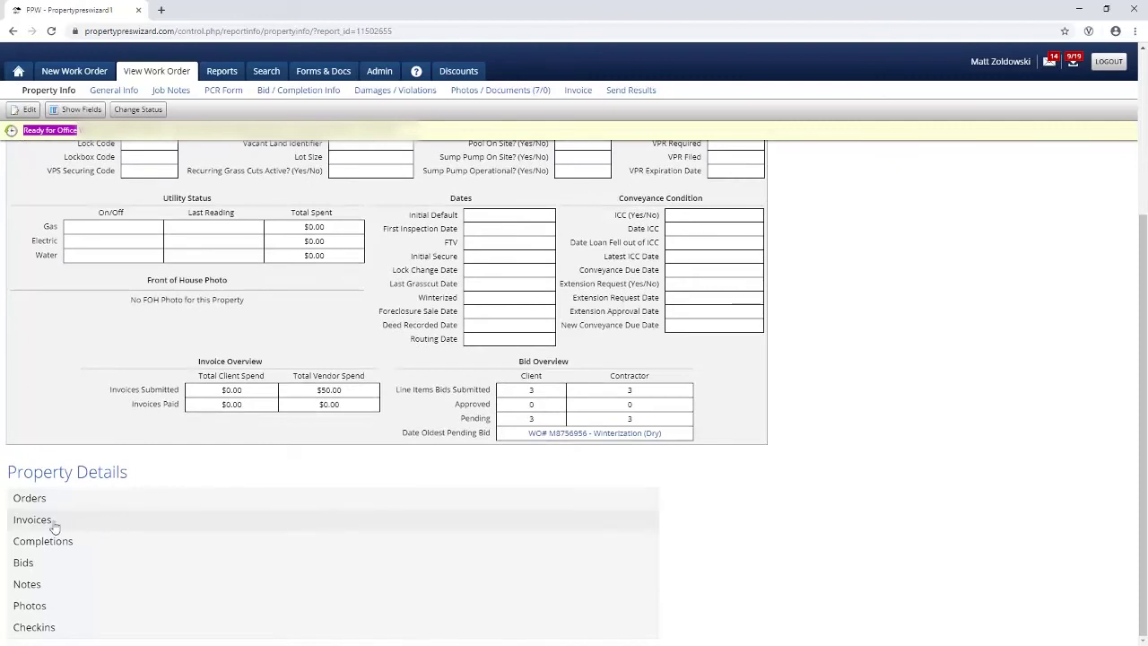
click(51, 525)
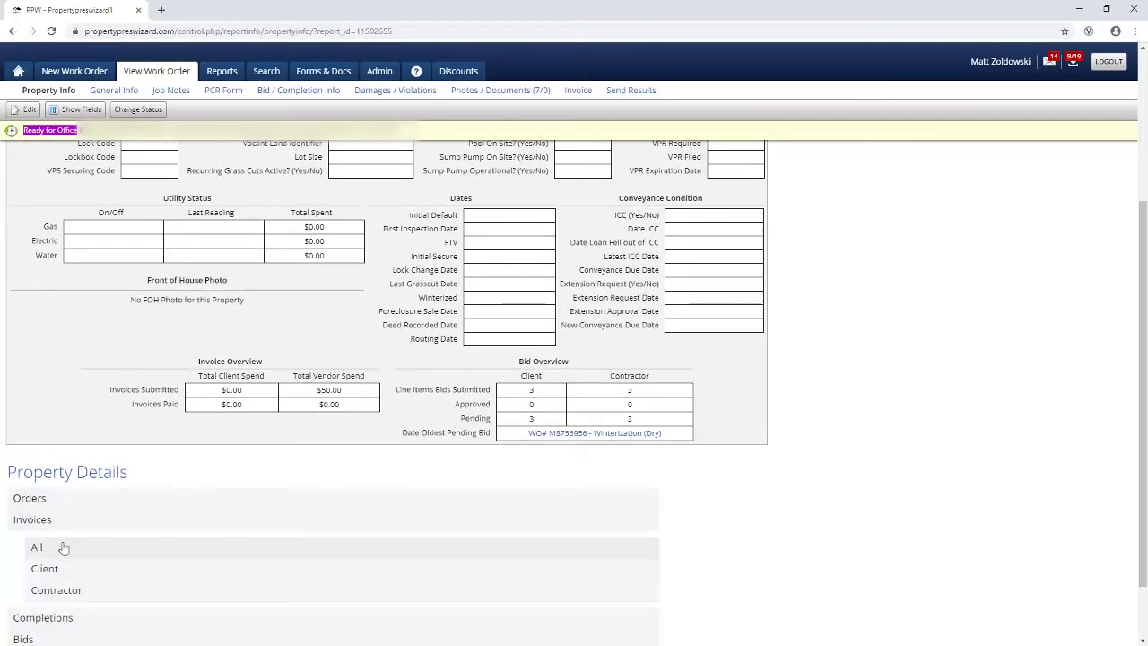
scroll(100, 536, down, 3)
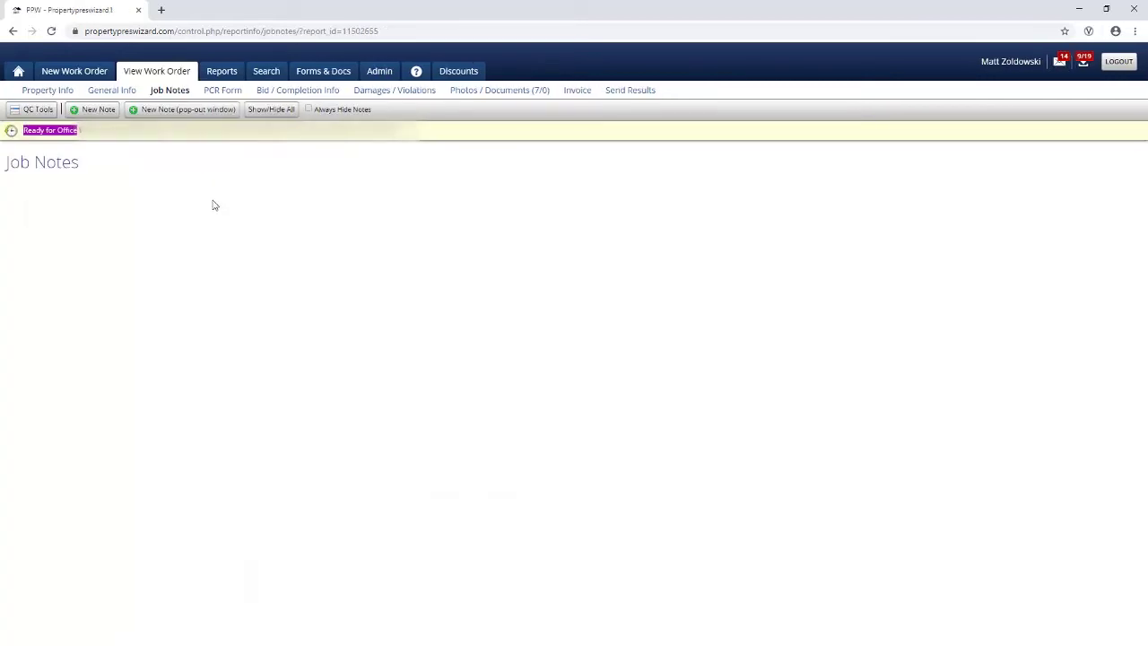
Step: Start a new Work Order-type job note, then view the Bid / Completion Info details
click(101, 111)
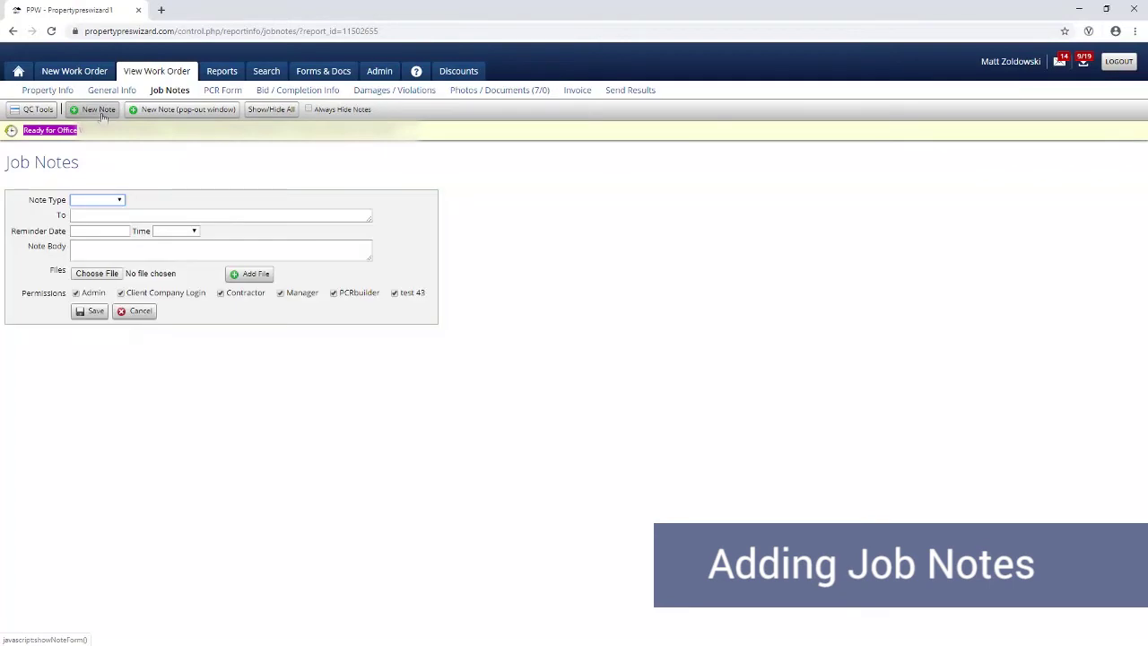
click(104, 202)
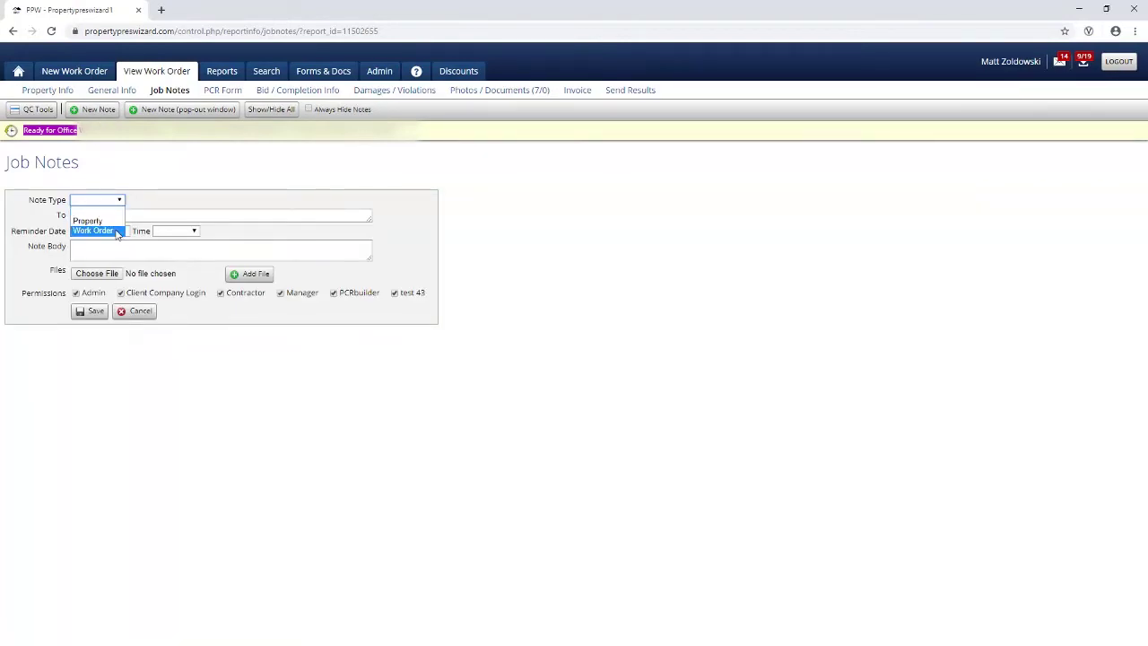
click(116, 234)
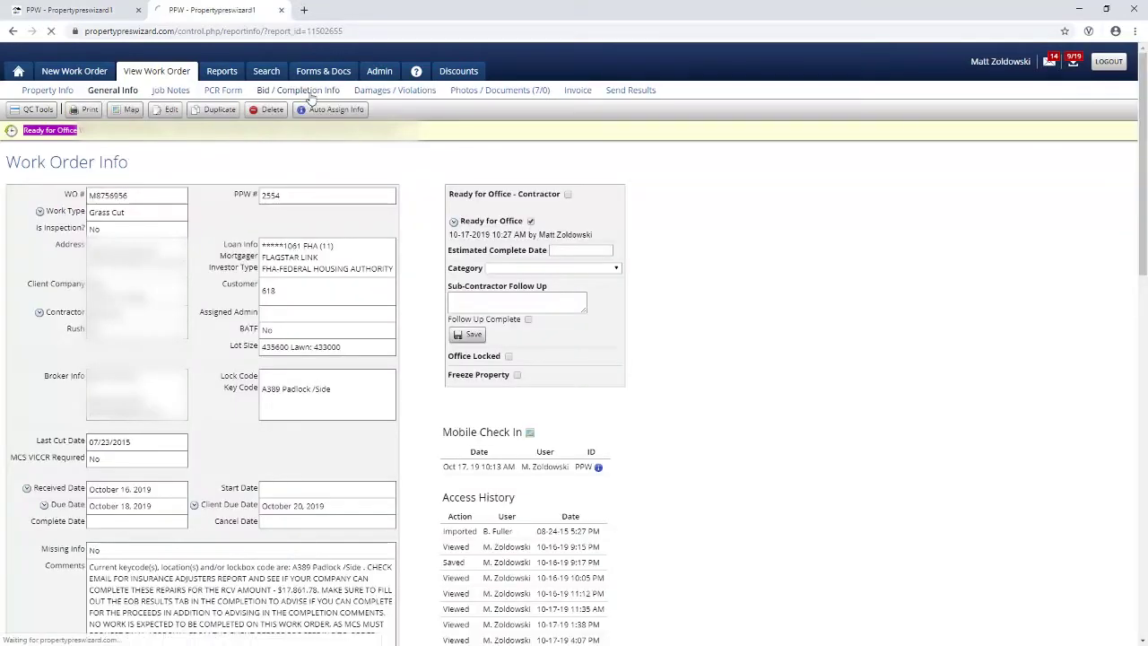
click(310, 94)
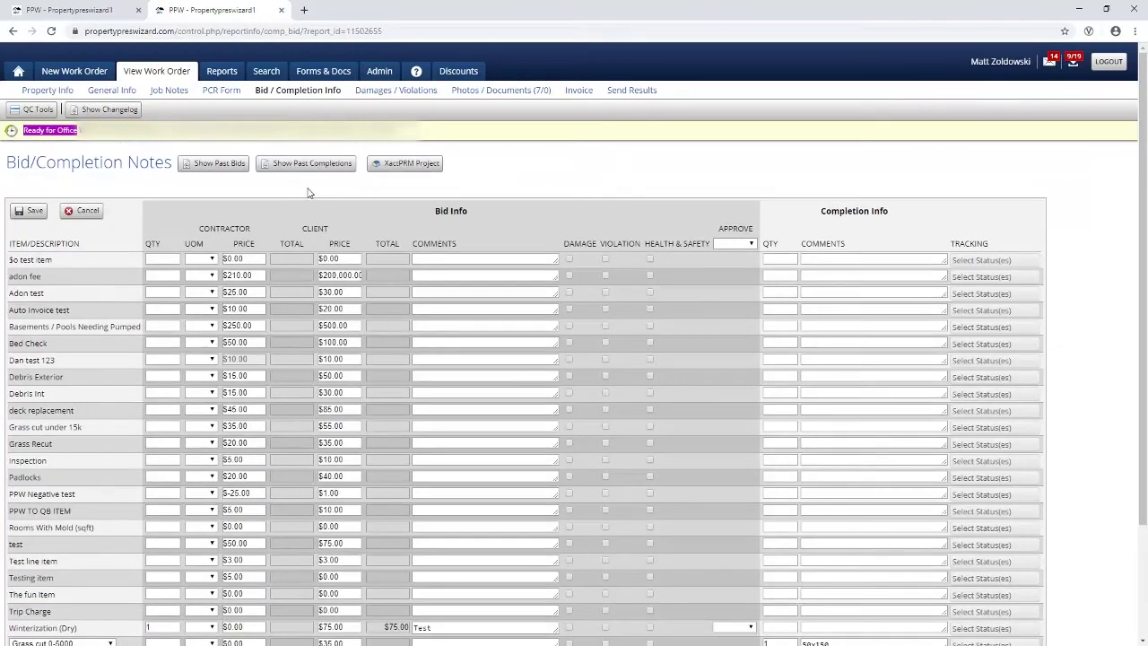
Step: Highlight Bid Info and Completion Info, toggle the past bid and past completion history panels, then scroll down
drag(438, 211, 469, 213)
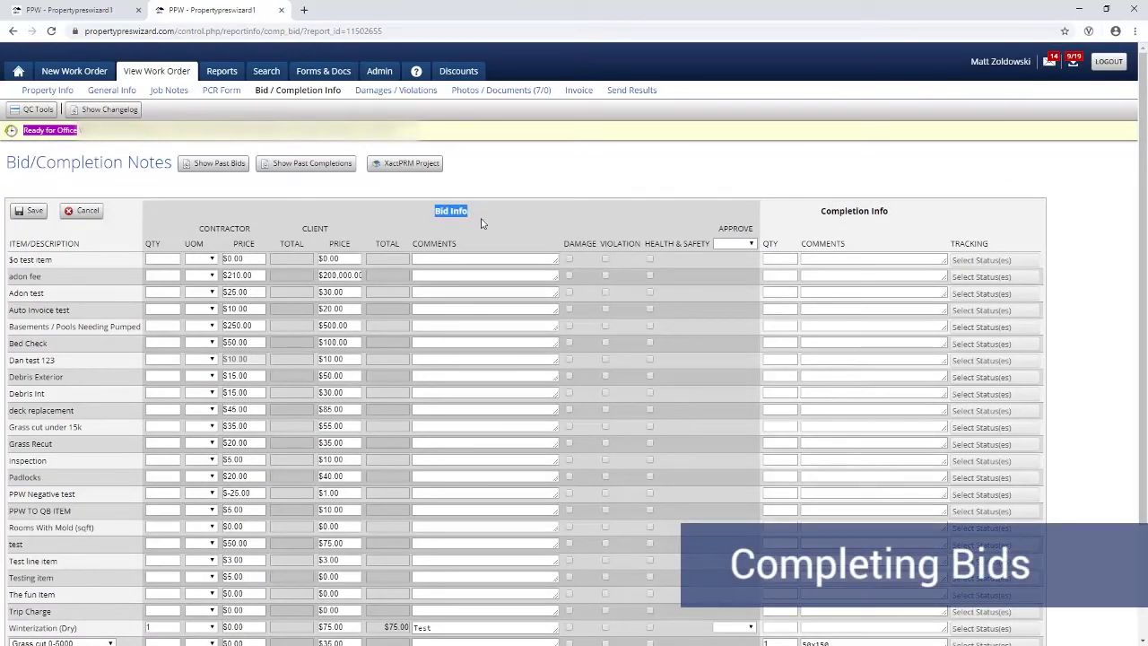
drag(811, 228, 883, 212)
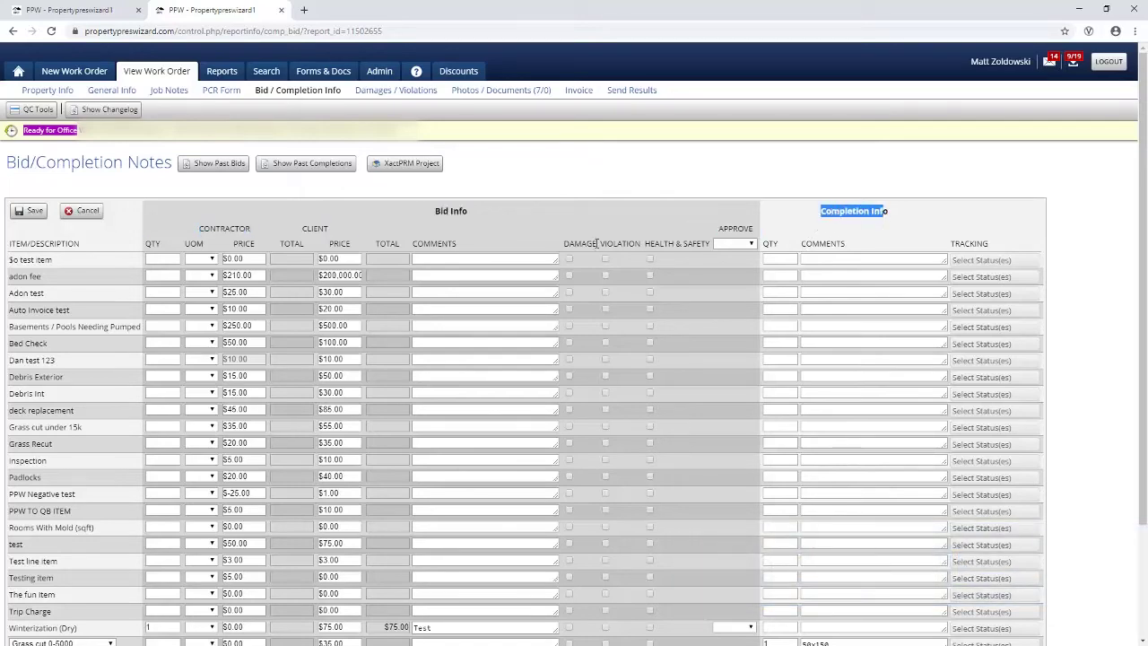
click(218, 164)
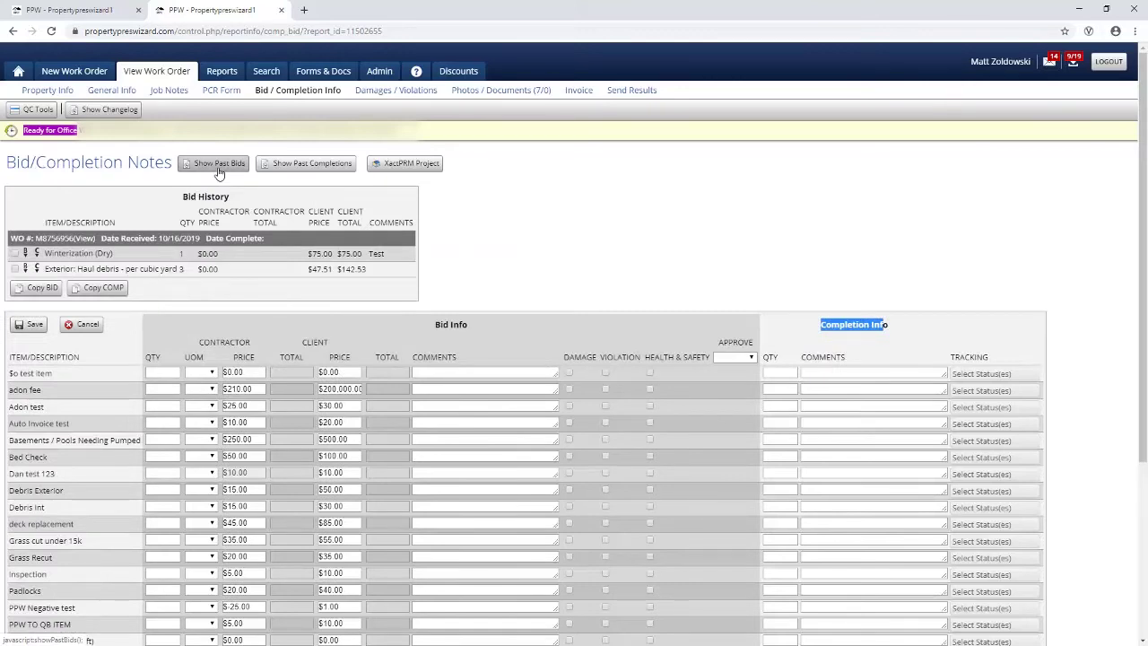
click(218, 166)
click(283, 168)
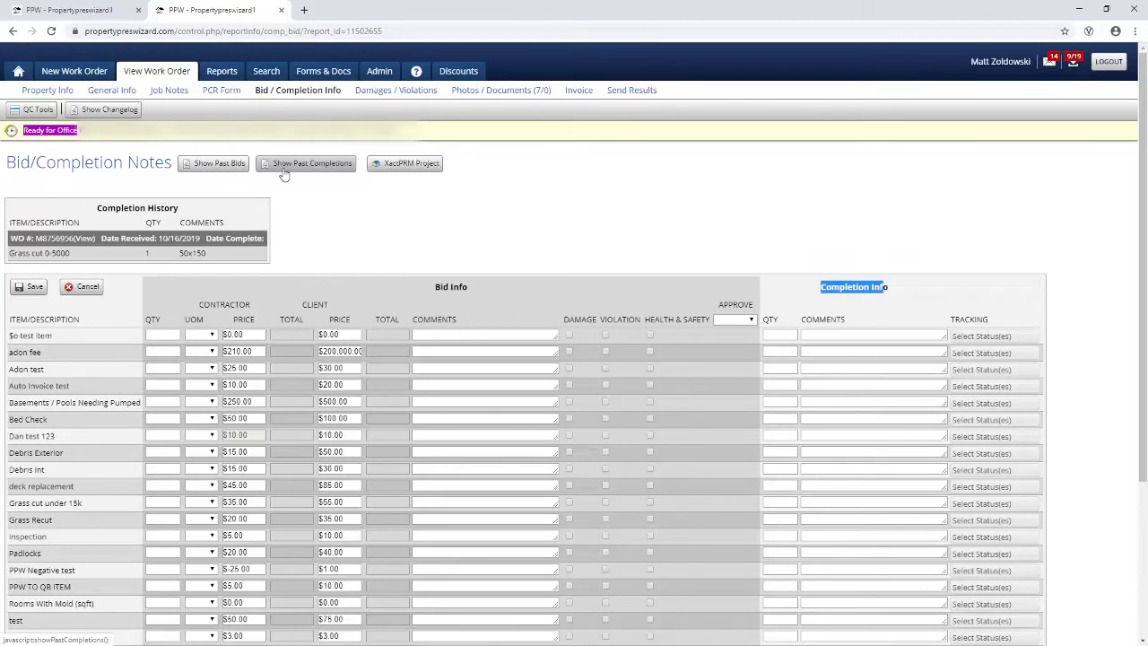
click(282, 171)
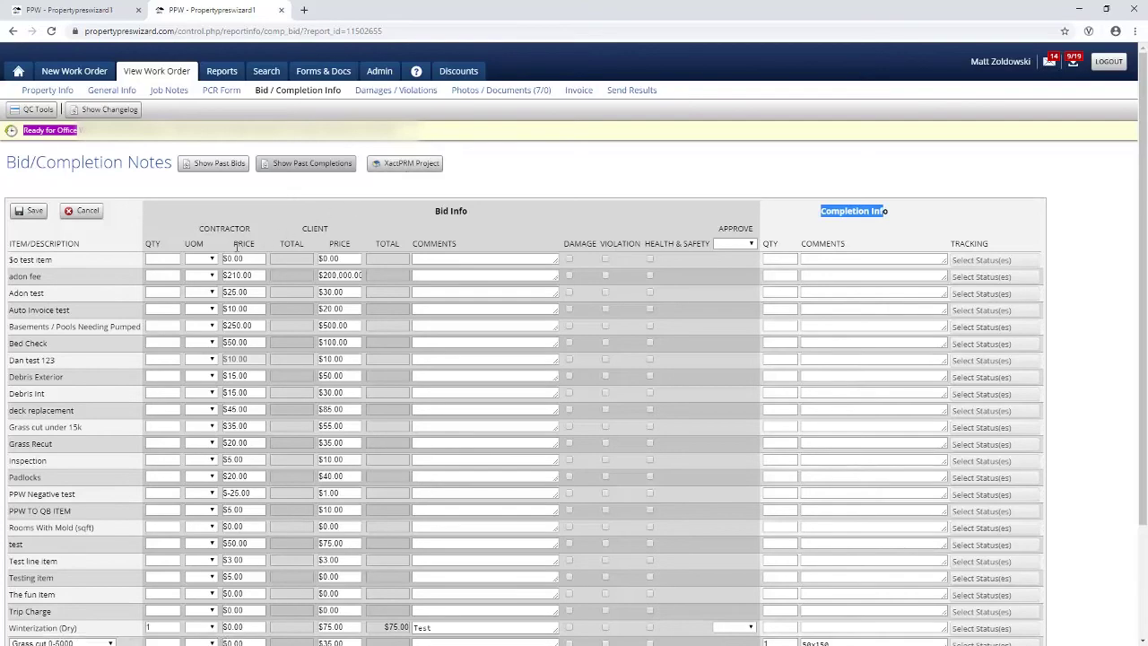
scroll(201, 383, down, 3)
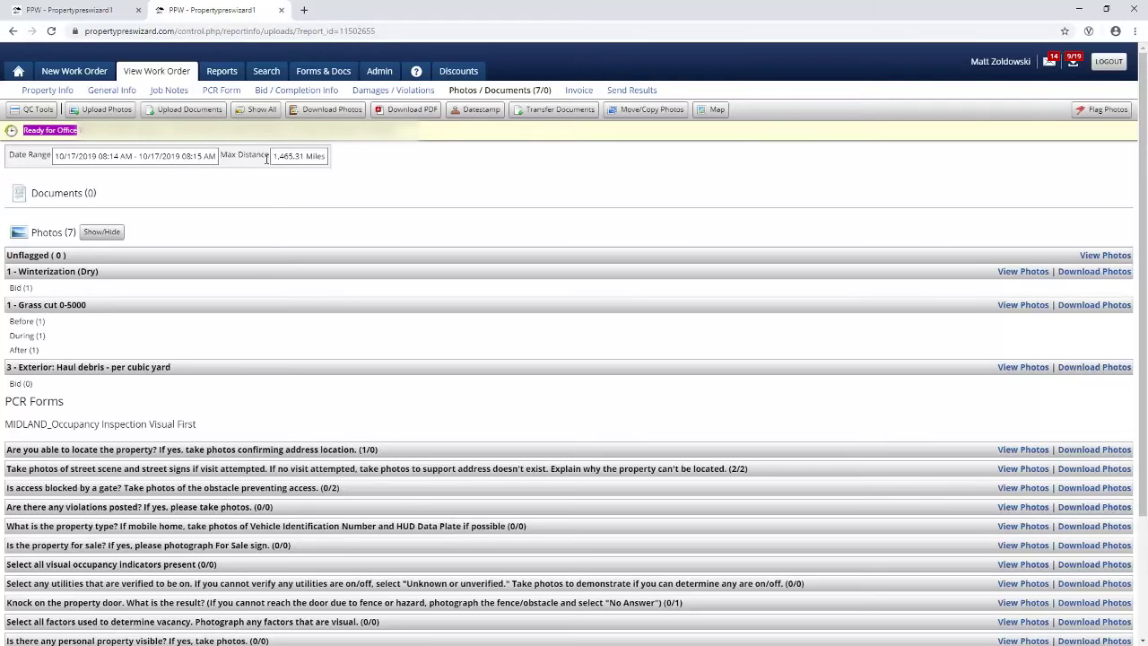
Step: Note the maximum photo distance, view the Winterization photos and map of photo locations, then open Invoice
drag(231, 154, 253, 155)
click(1008, 275)
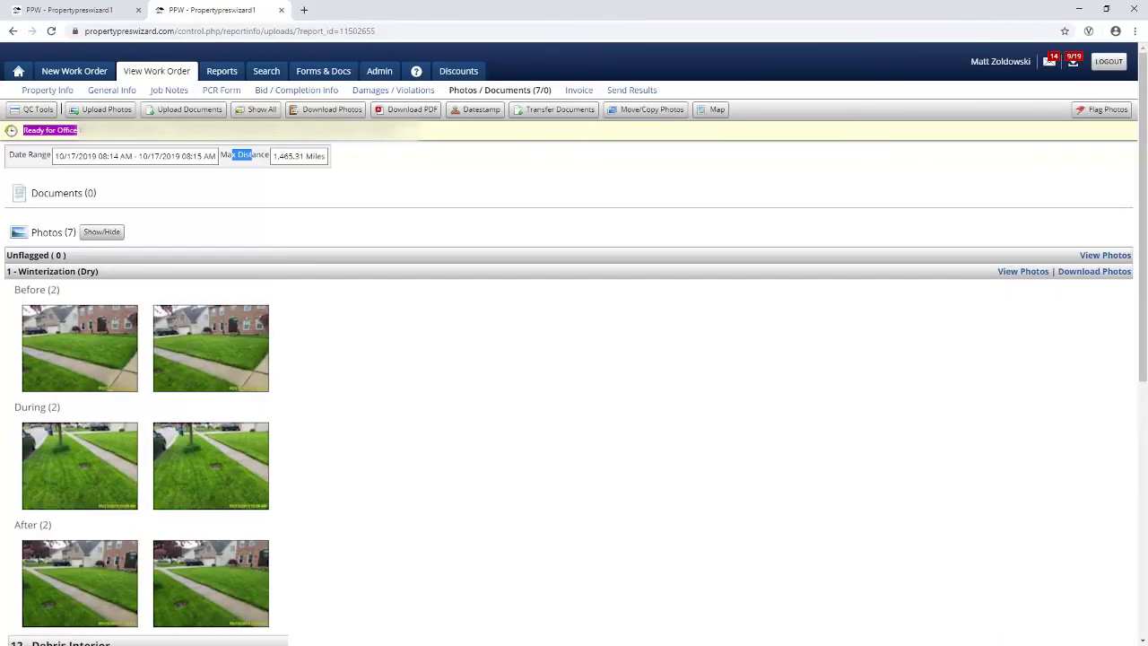
click(1020, 278)
click(716, 110)
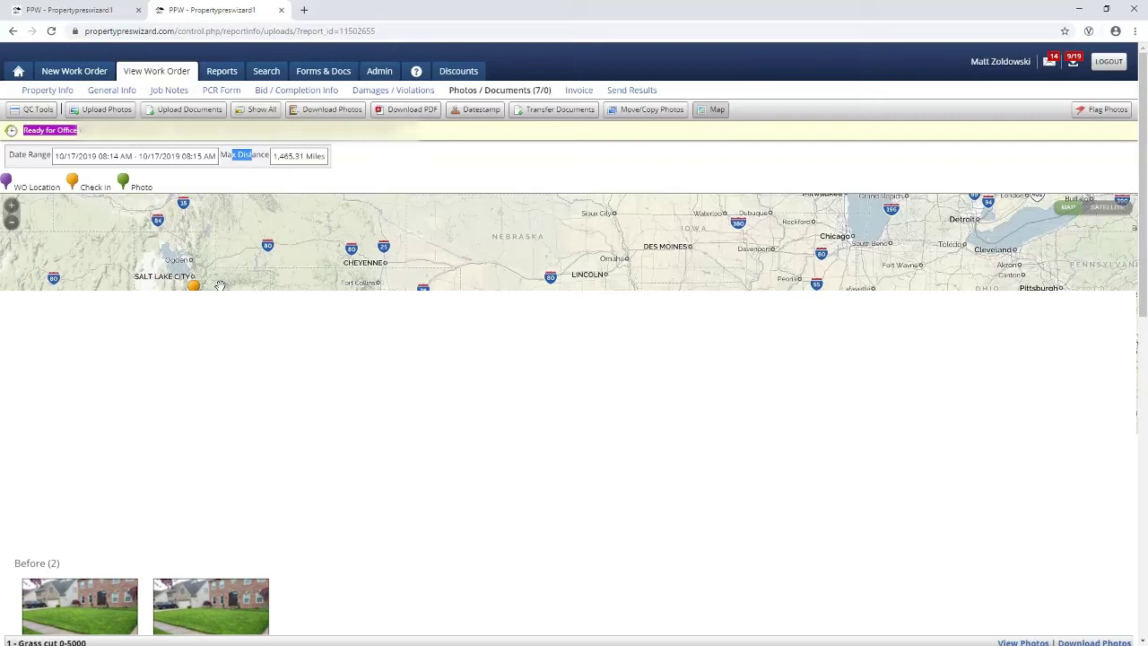
click(578, 90)
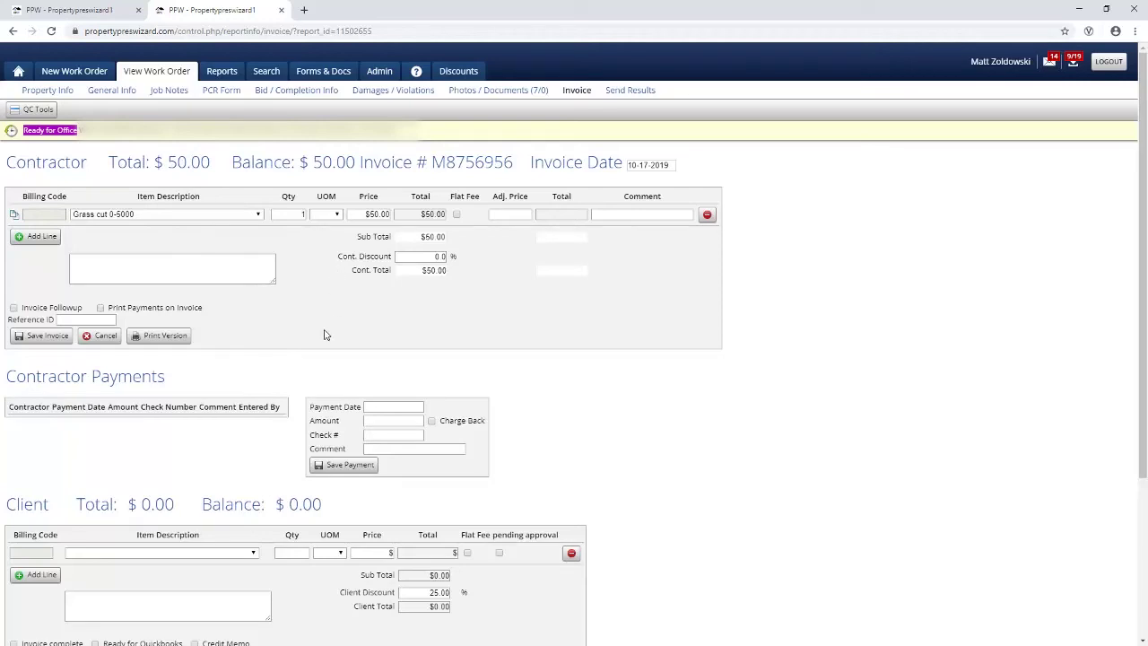
Step: Scroll past the $50.00 grass cut line to the client section with 25.00% discount
scroll(224, 444, down, 2)
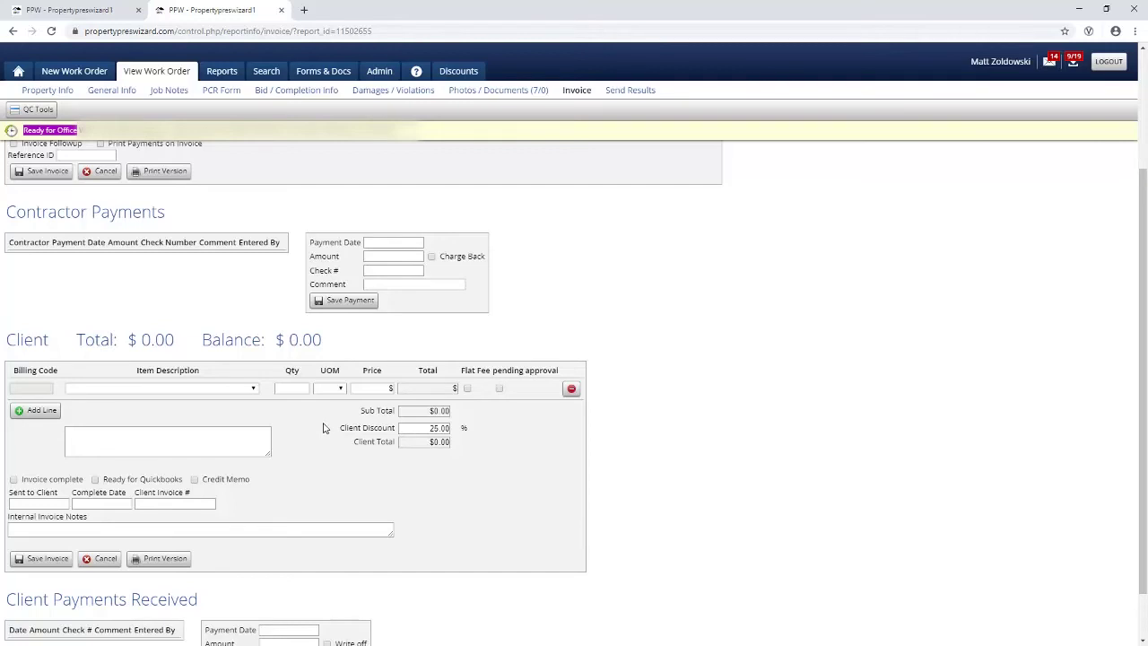
Step: Scroll through the Send Results sync sections, then go to the Reports list
click(641, 95)
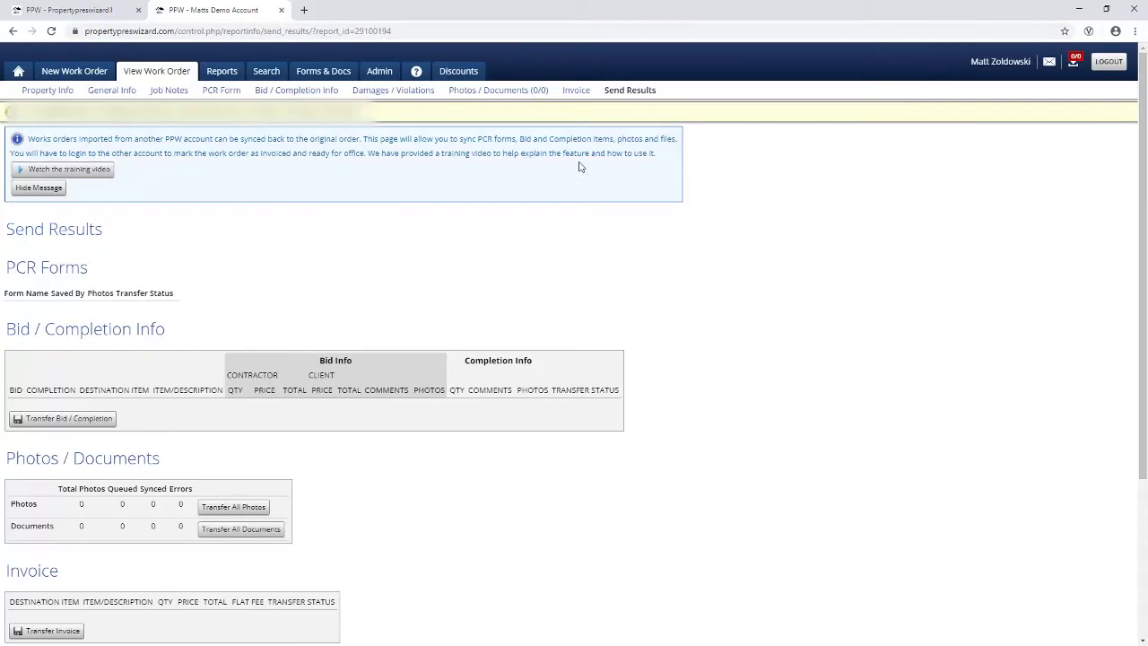
scroll(578, 166, down, 1)
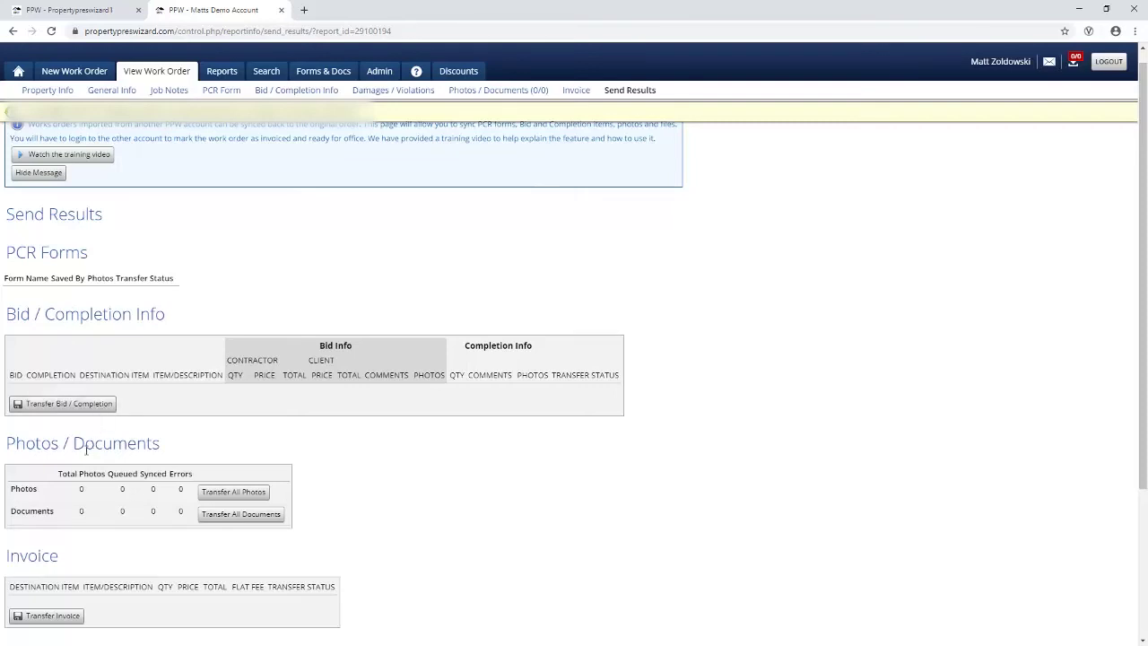
scroll(56, 512, down, 3)
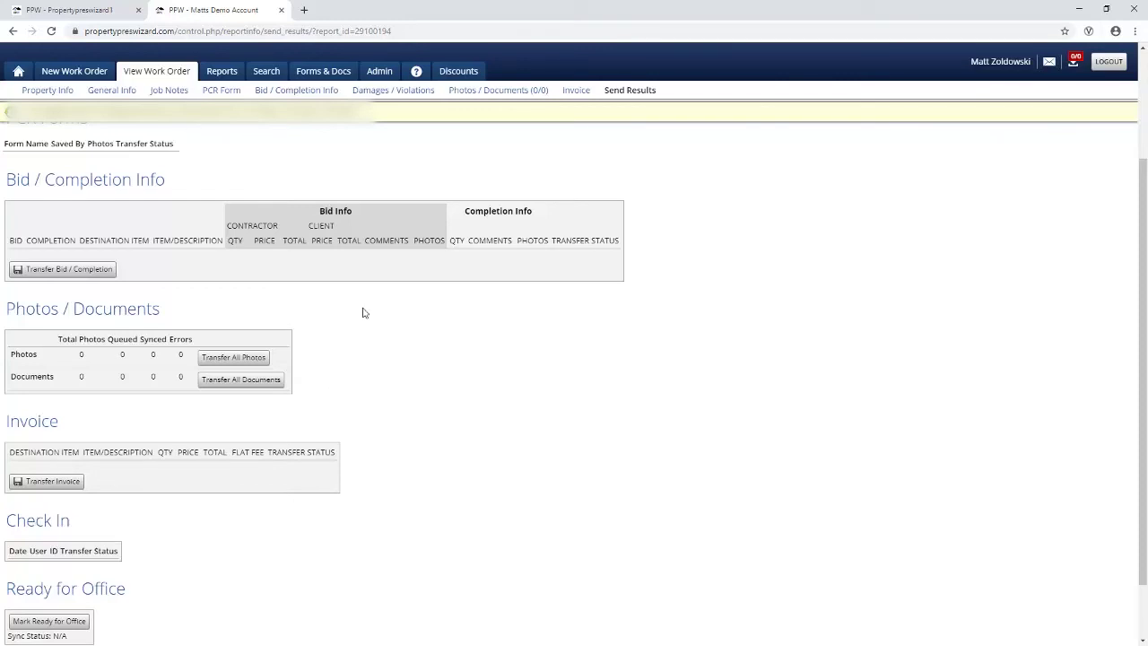
click(230, 74)
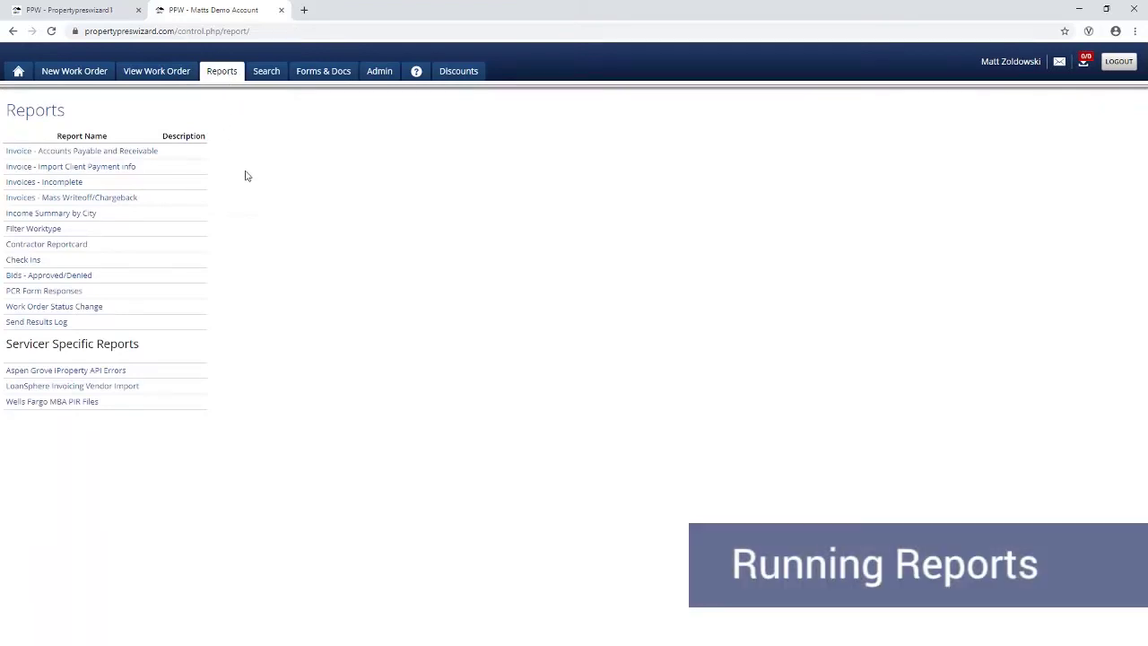
Step: Preview the Invoice - Import Client Payment info options by client company, then return to Reports
click(116, 172)
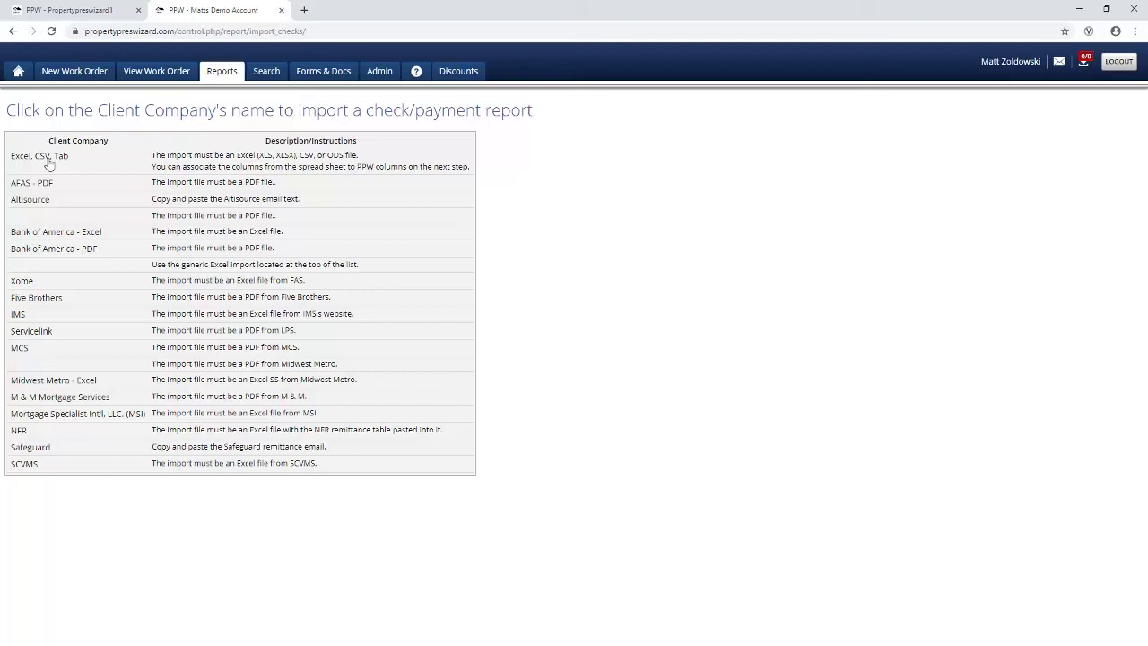
click(220, 75)
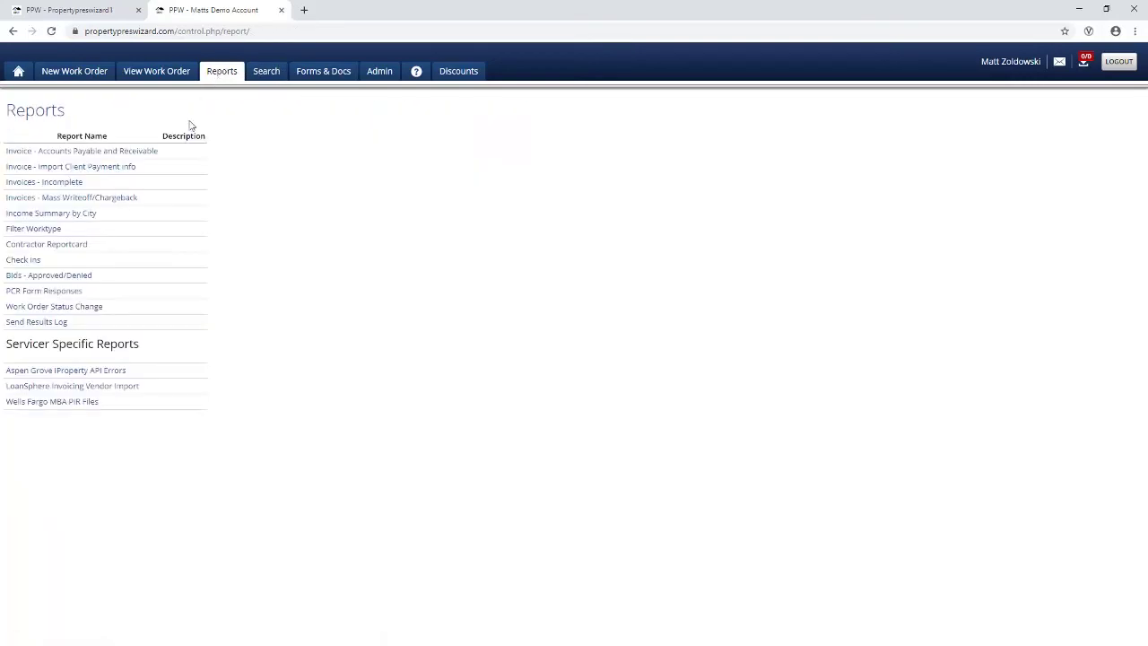
Step: Open Invoice - Accounts Payable and Receivable and set invoice dates 01-01-19 through 10-15-19
click(143, 152)
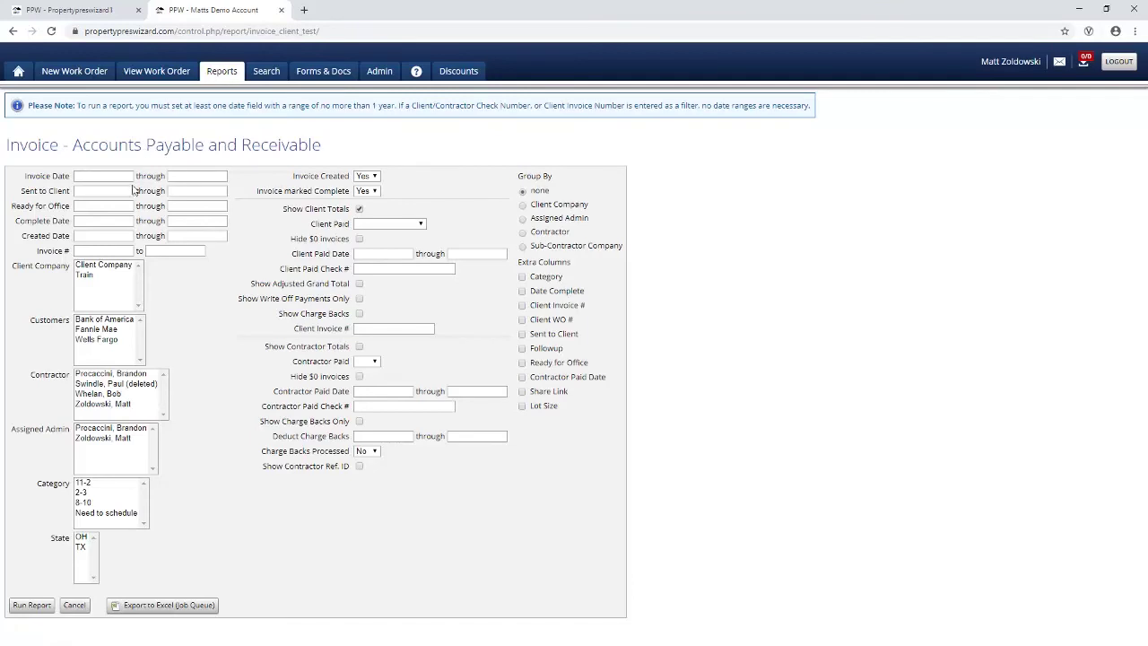
click(116, 177)
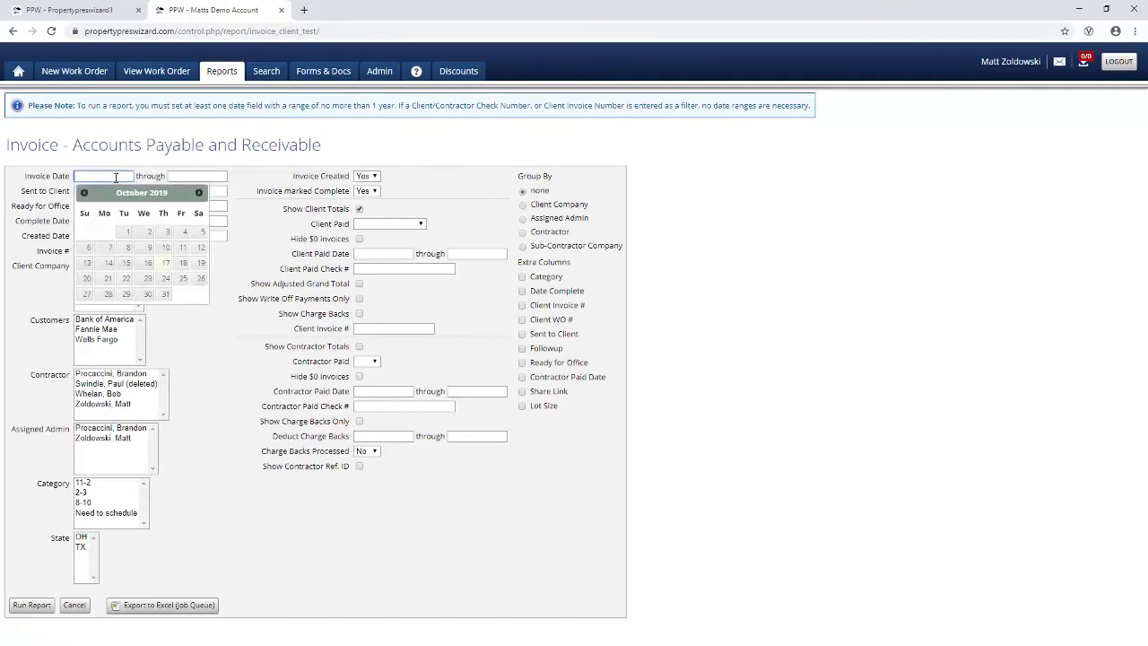
text(010119)
key(Tab)
text(101519)
key(Tab)
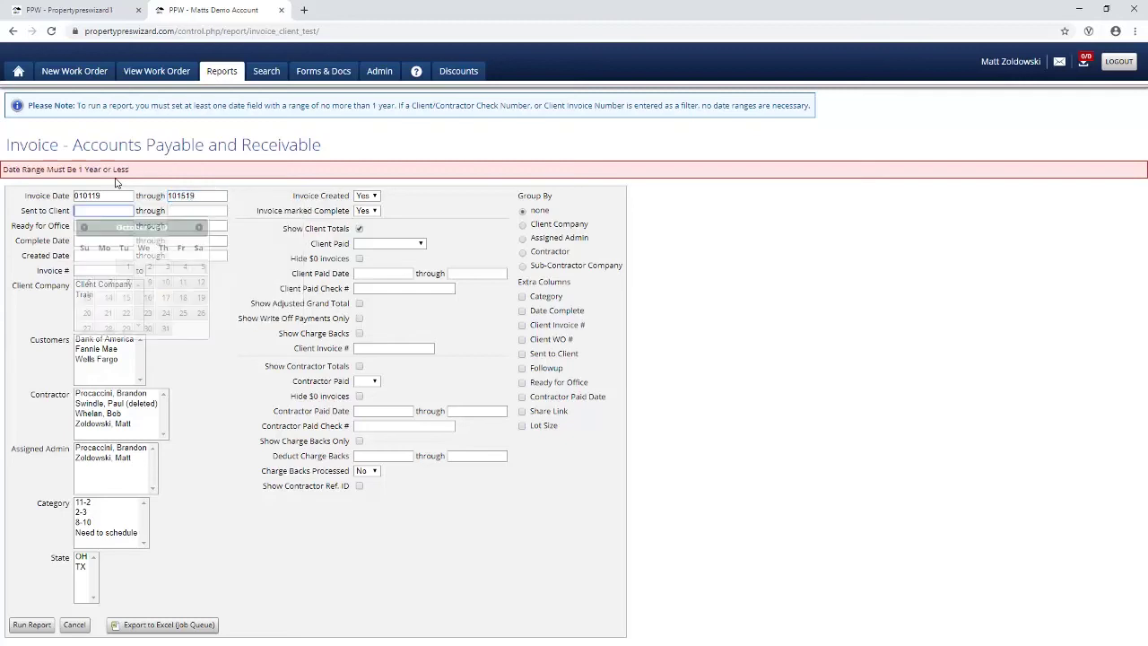
Step: Include fully/partially paid client and unpaid contractor invoices, group by contractor, and run the report
click(258, 232)
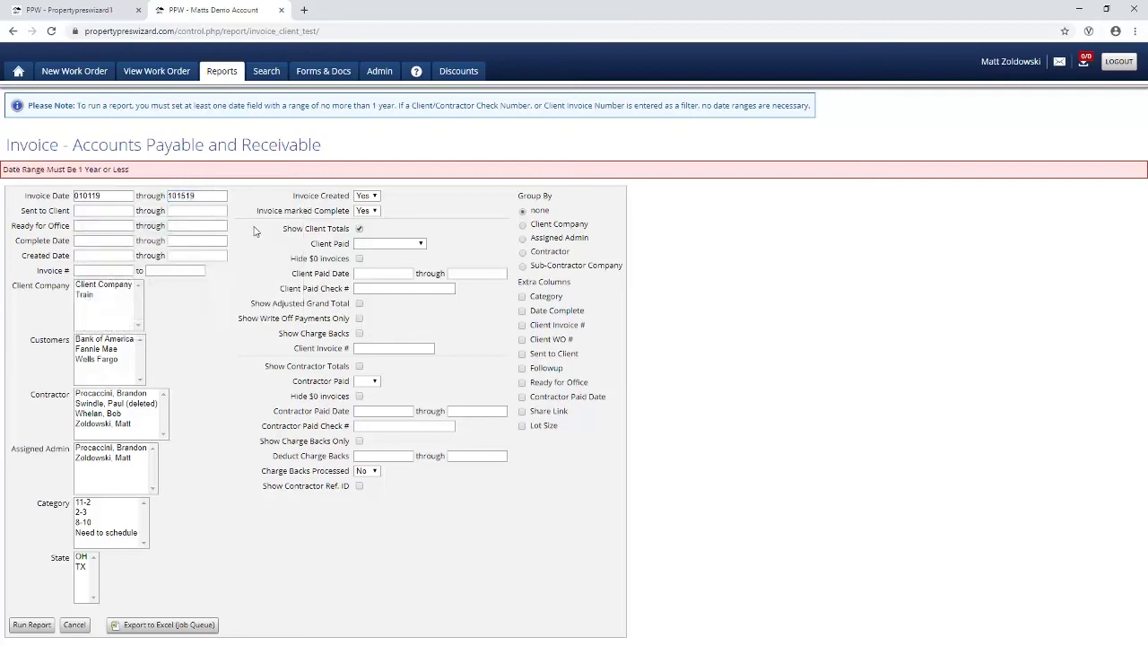
click(374, 247)
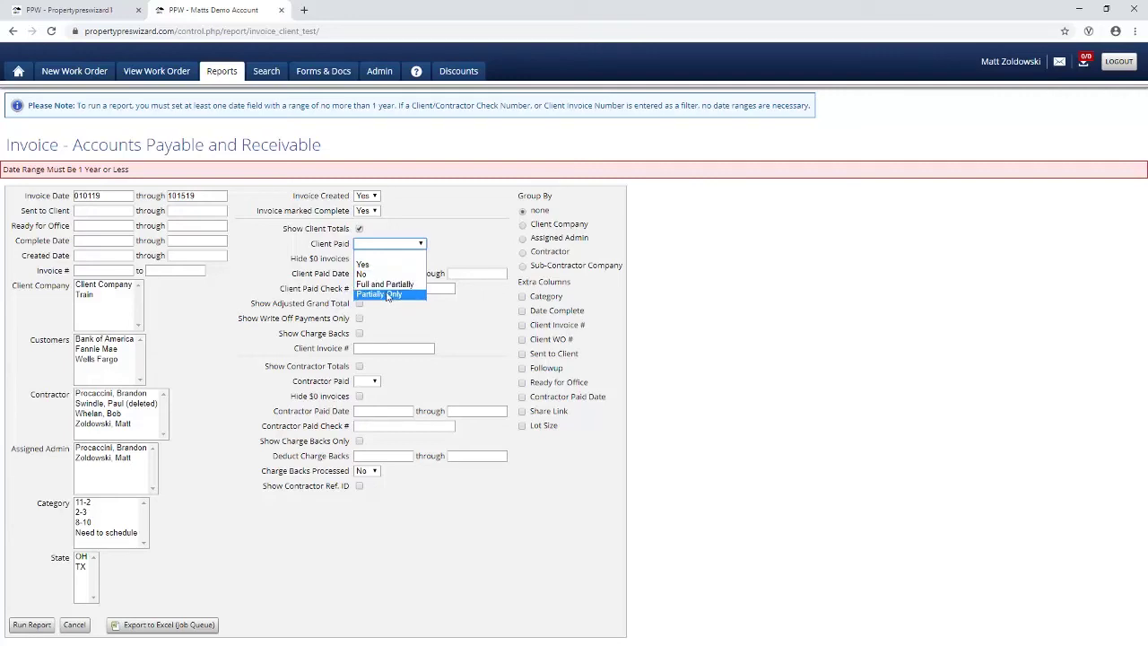
click(384, 284)
click(360, 366)
click(373, 381)
click(363, 408)
click(522, 252)
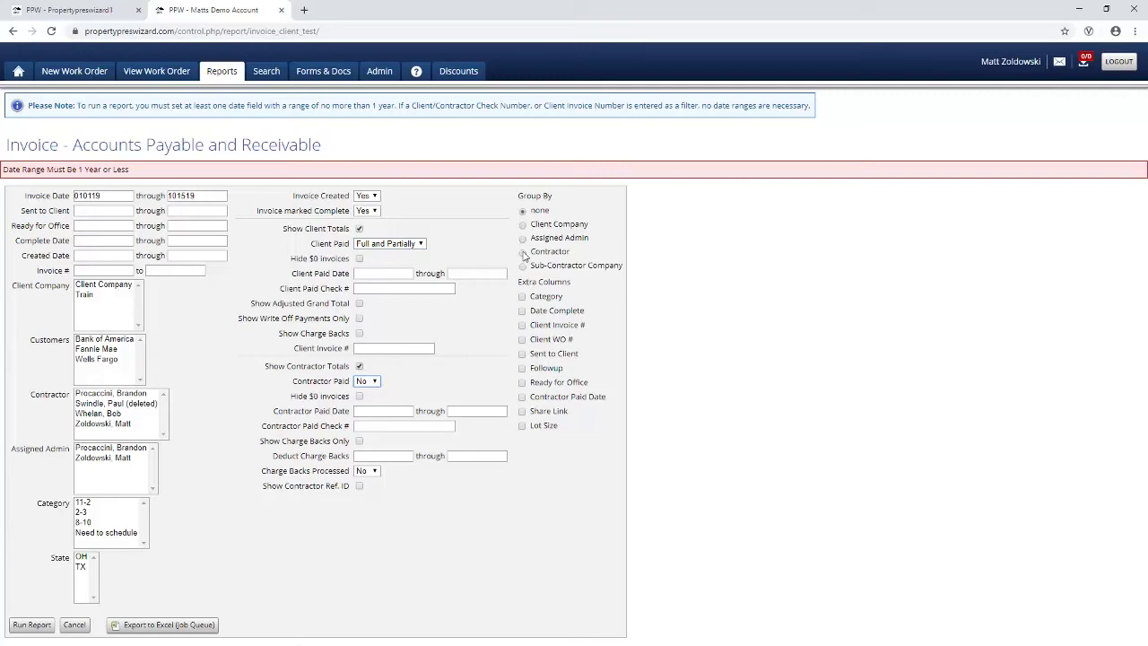
click(32, 625)
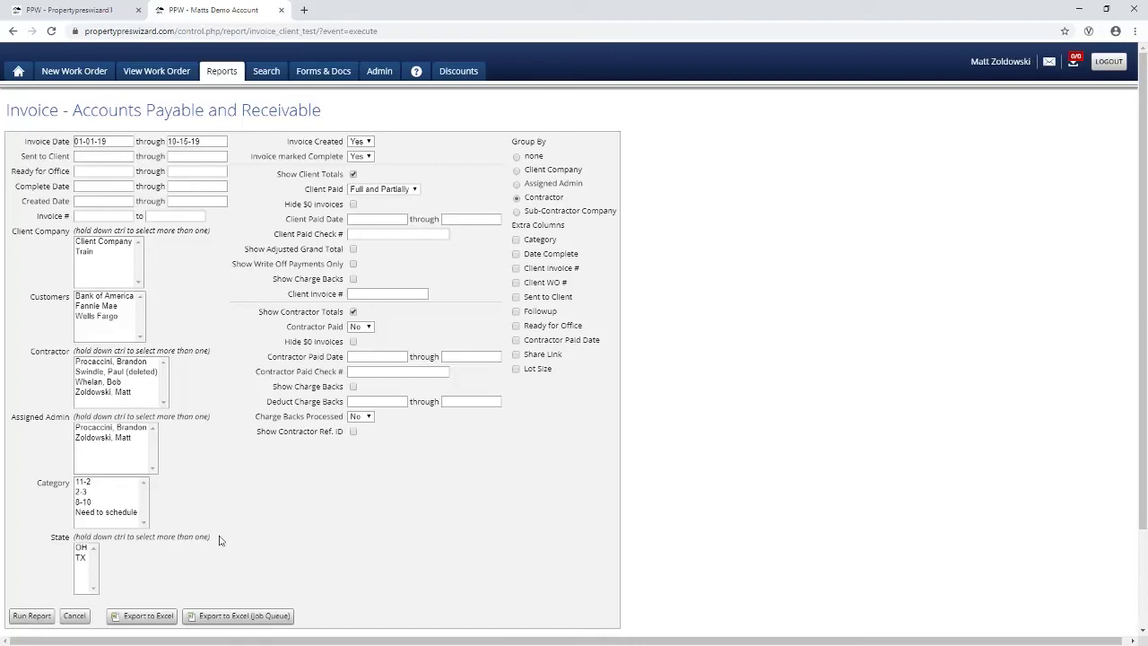
scroll(221, 540, down, 2)
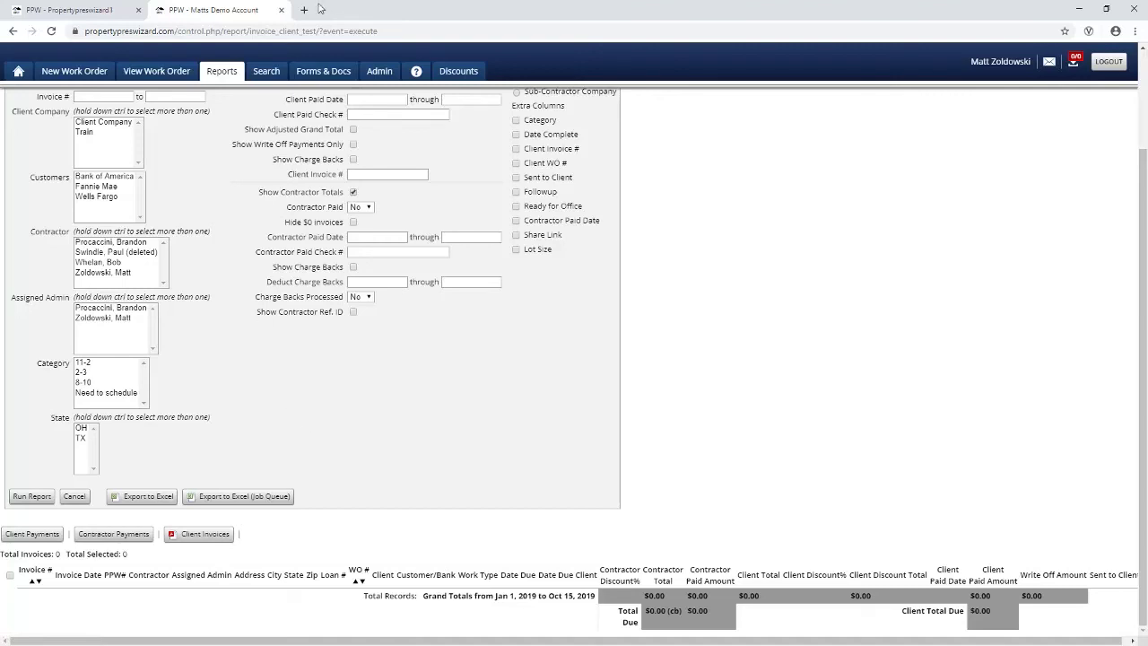
Step: Browse the Admin group's permission checklist under Admin > Groups, then go back to General
click(380, 71)
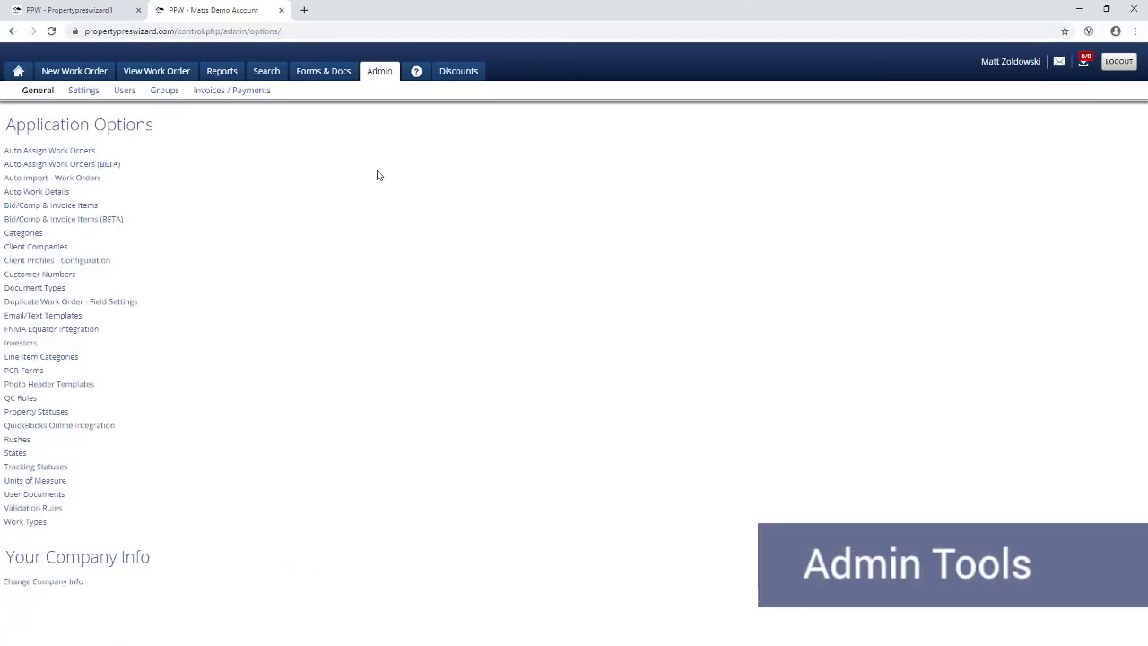
click(166, 93)
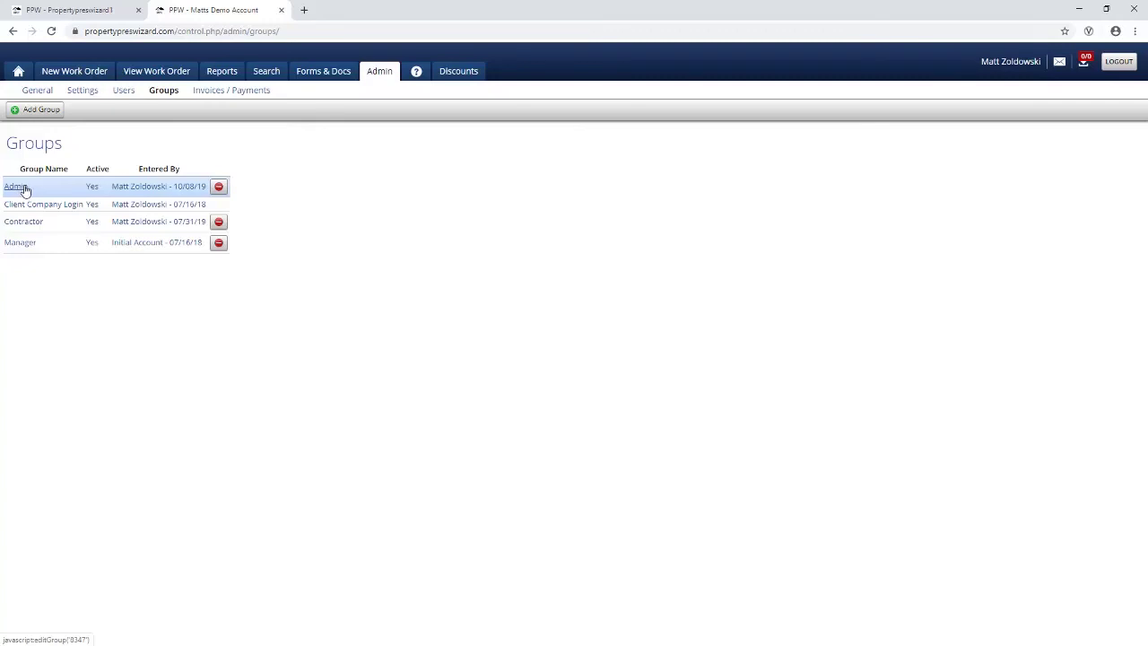
click(21, 189)
scroll(17, 193, down, 3)
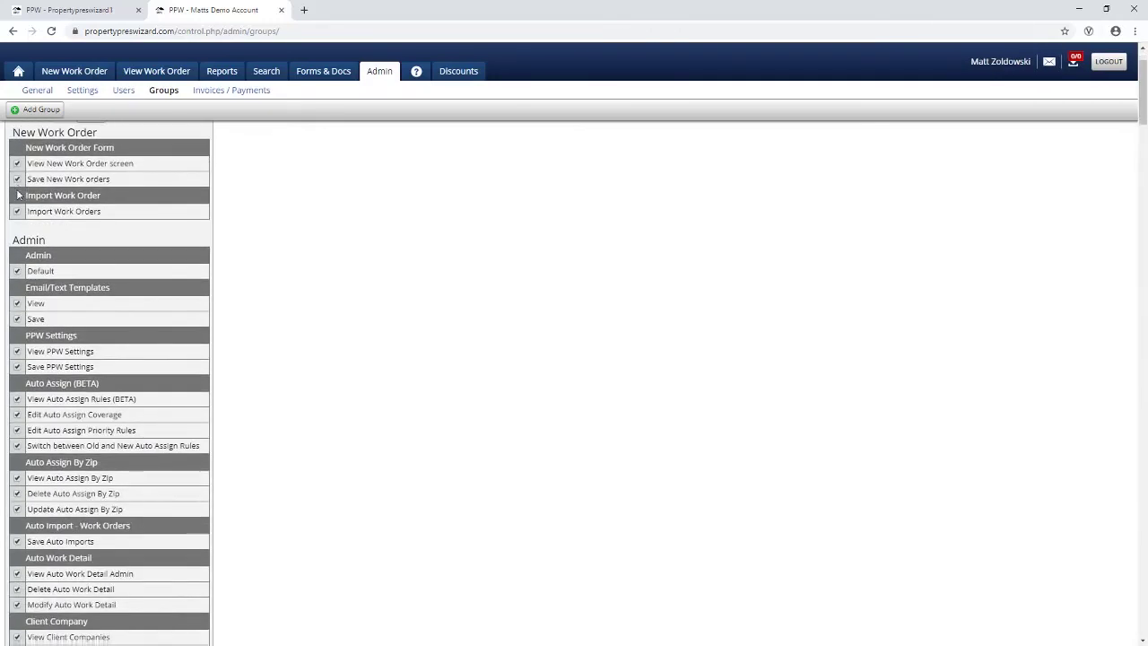
scroll(18, 193, down, 2)
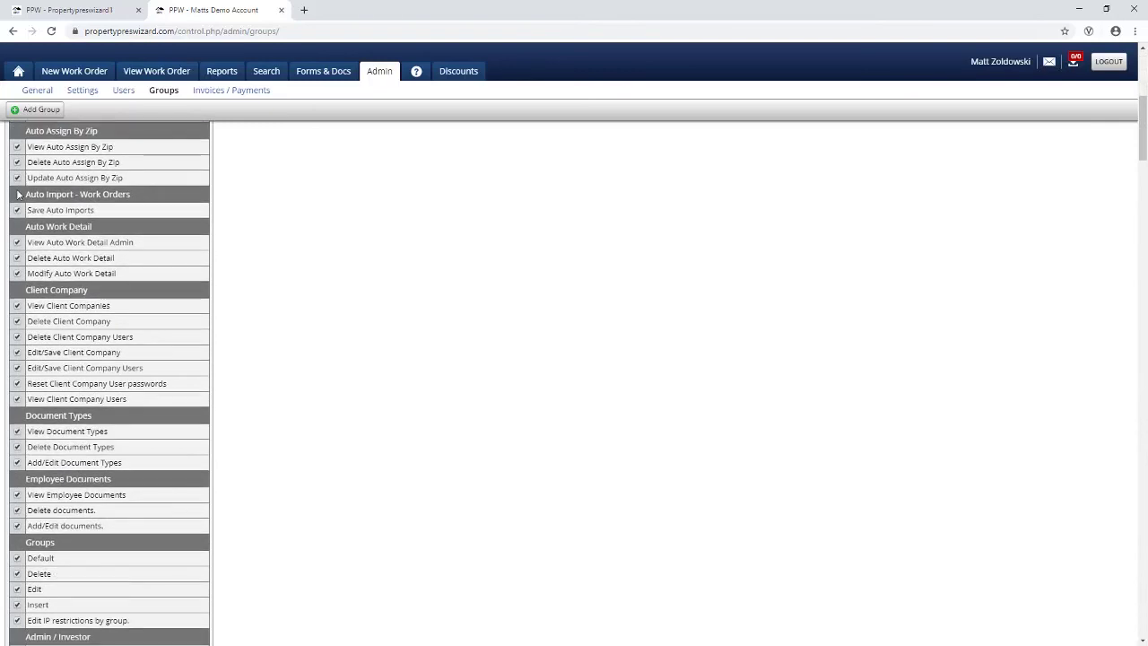
click(121, 95)
click(94, 223)
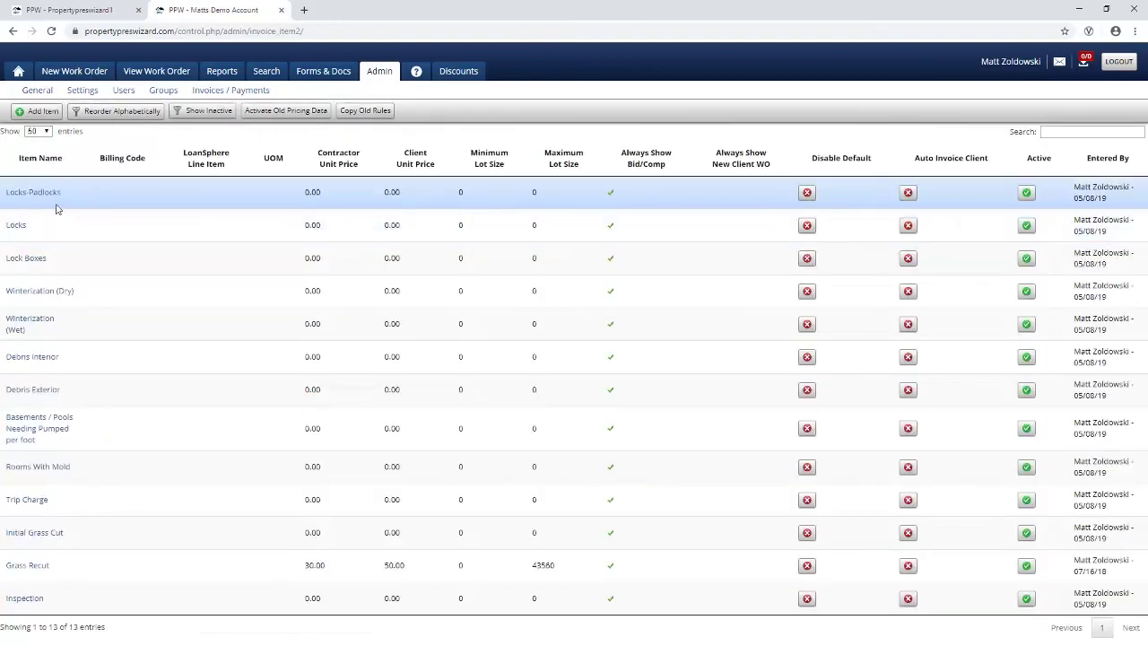
click(34, 193)
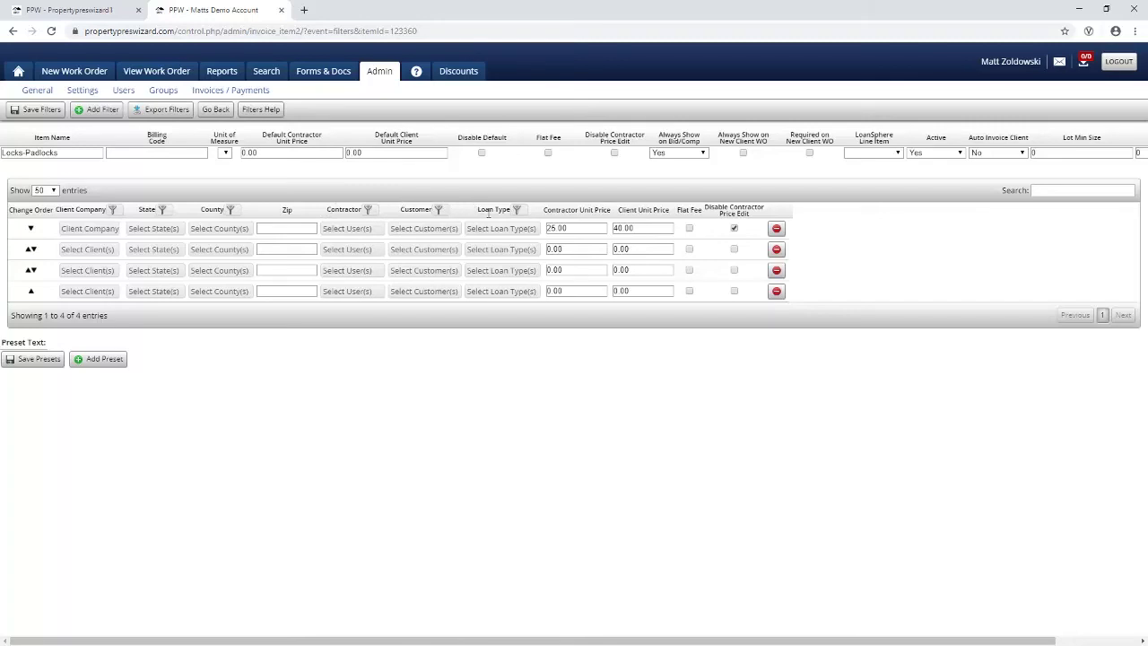
drag(544, 210, 661, 210)
click(36, 91)
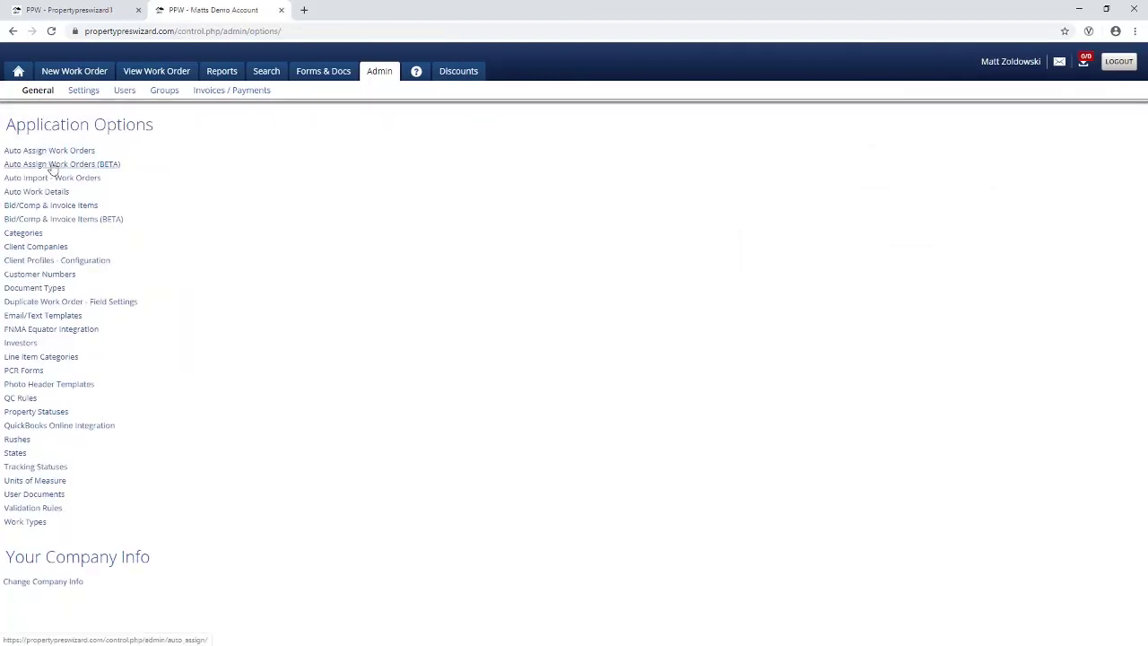
click(52, 166)
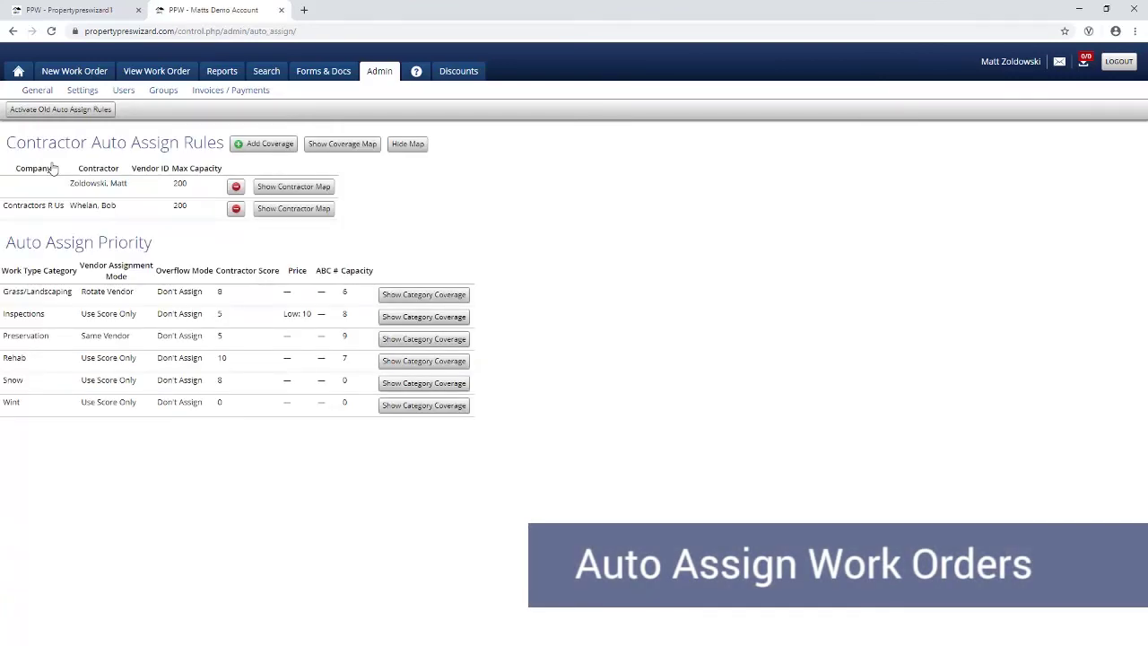
click(94, 185)
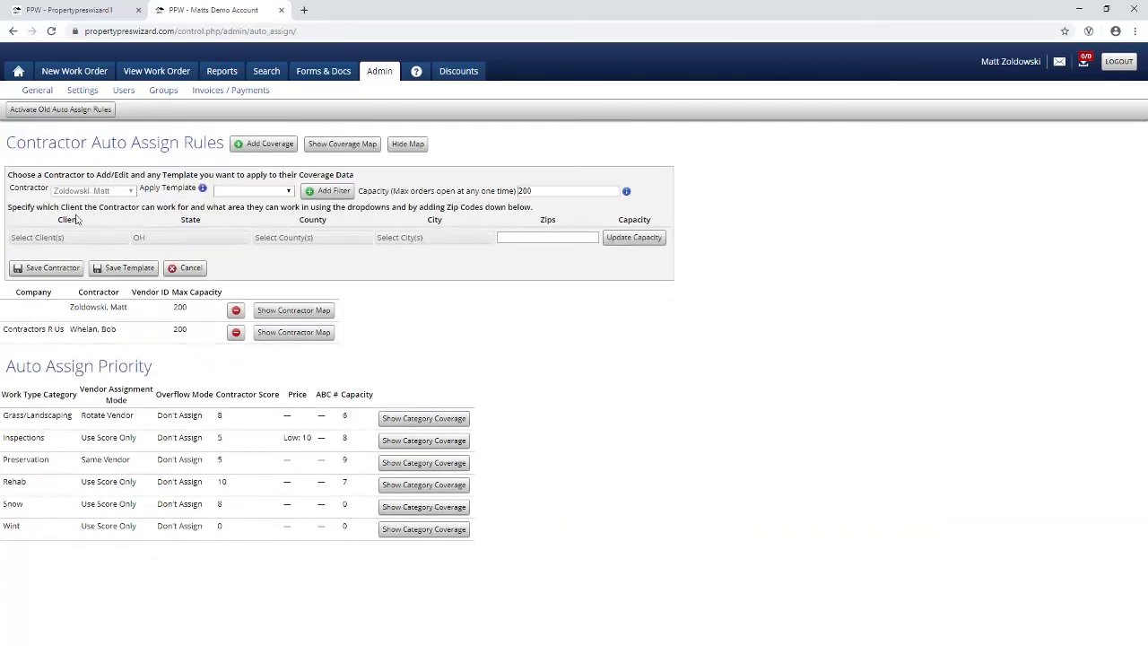
drag(59, 217, 86, 223)
drag(167, 224, 551, 223)
click(616, 240)
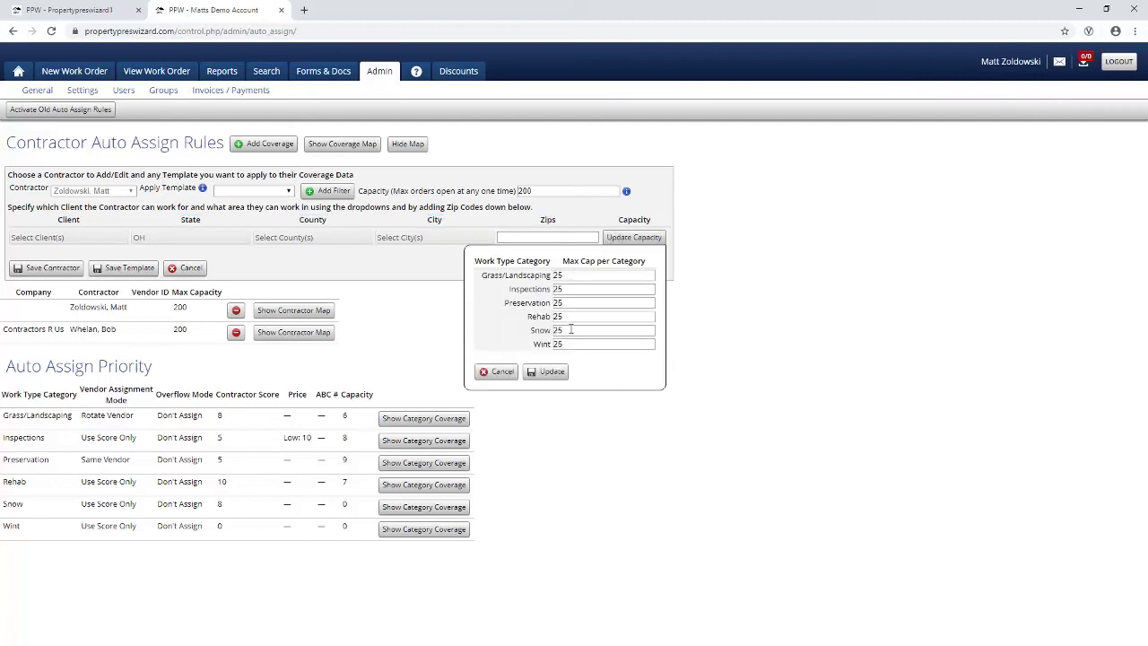
click(502, 372)
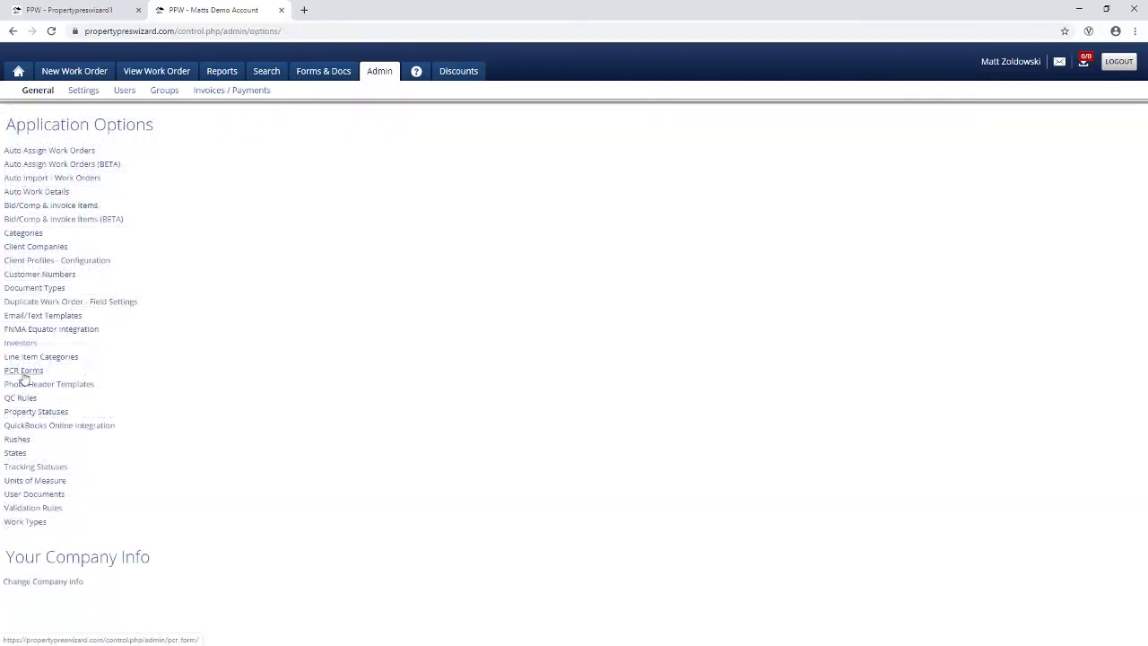
click(23, 373)
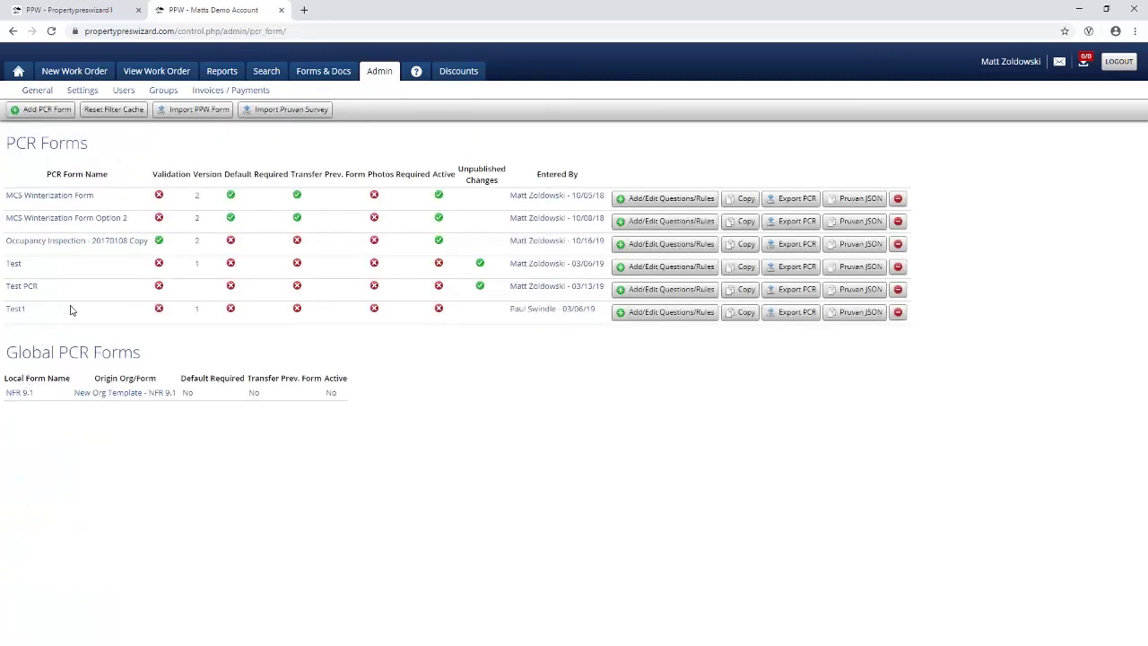
click(674, 203)
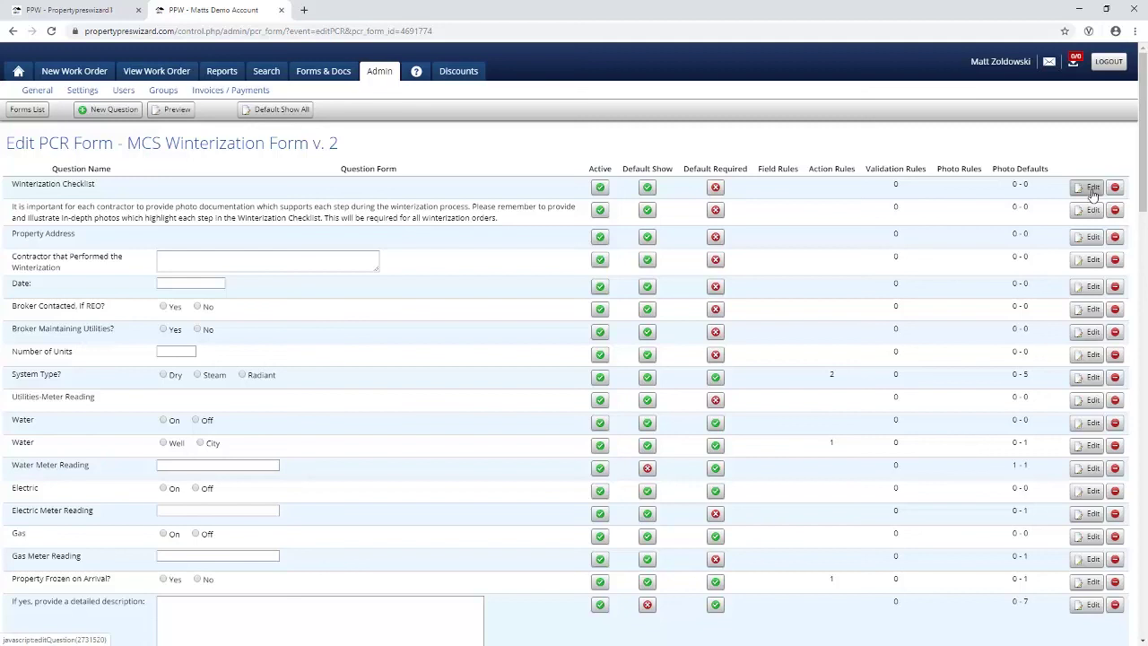
click(1093, 190)
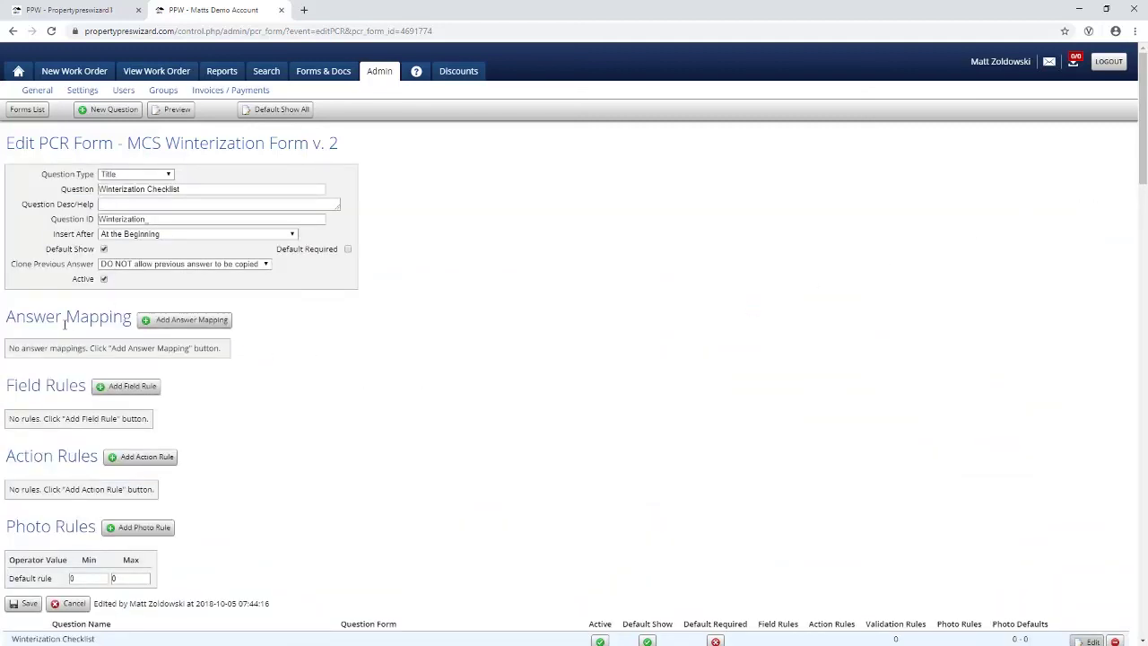
scroll(45, 355, down, 1)
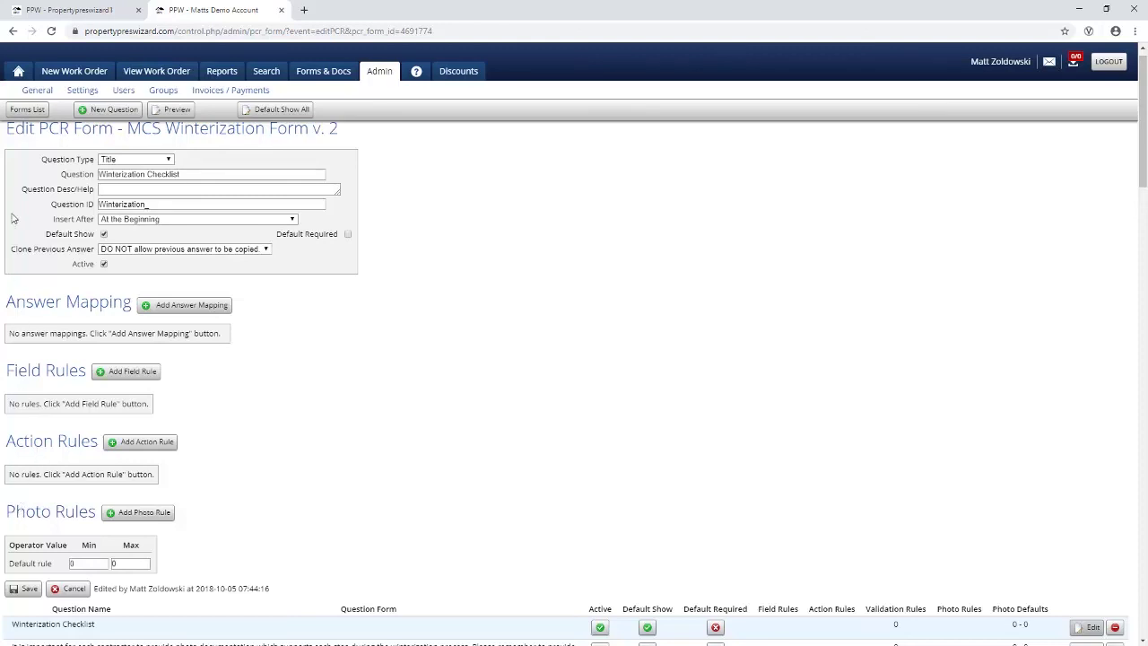
click(36, 93)
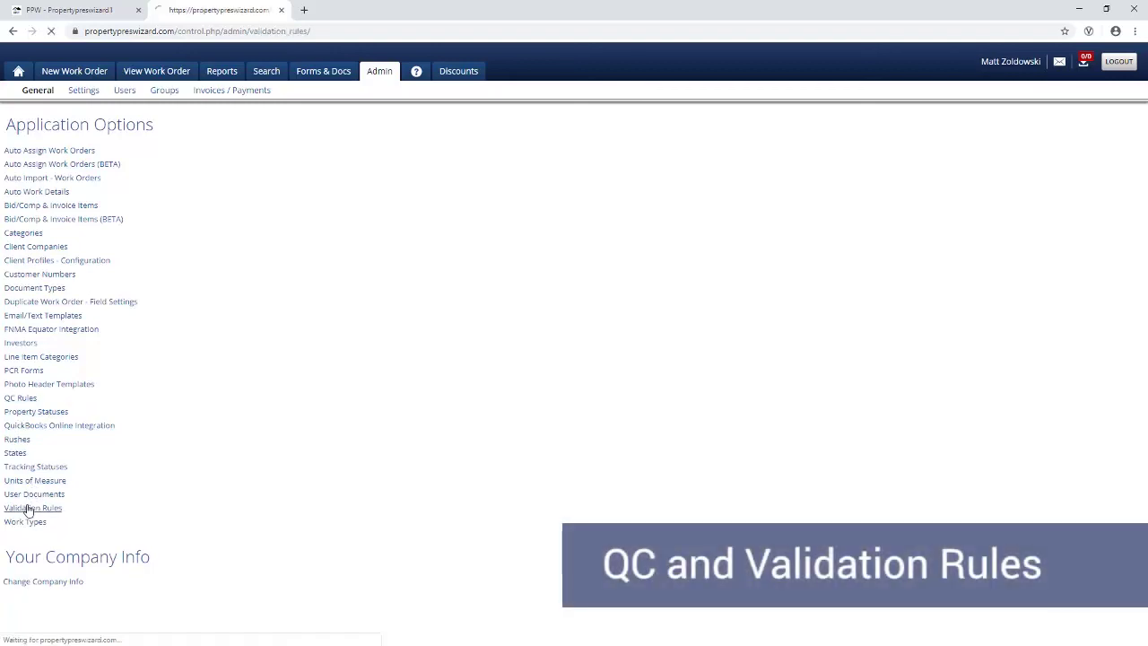
click(27, 508)
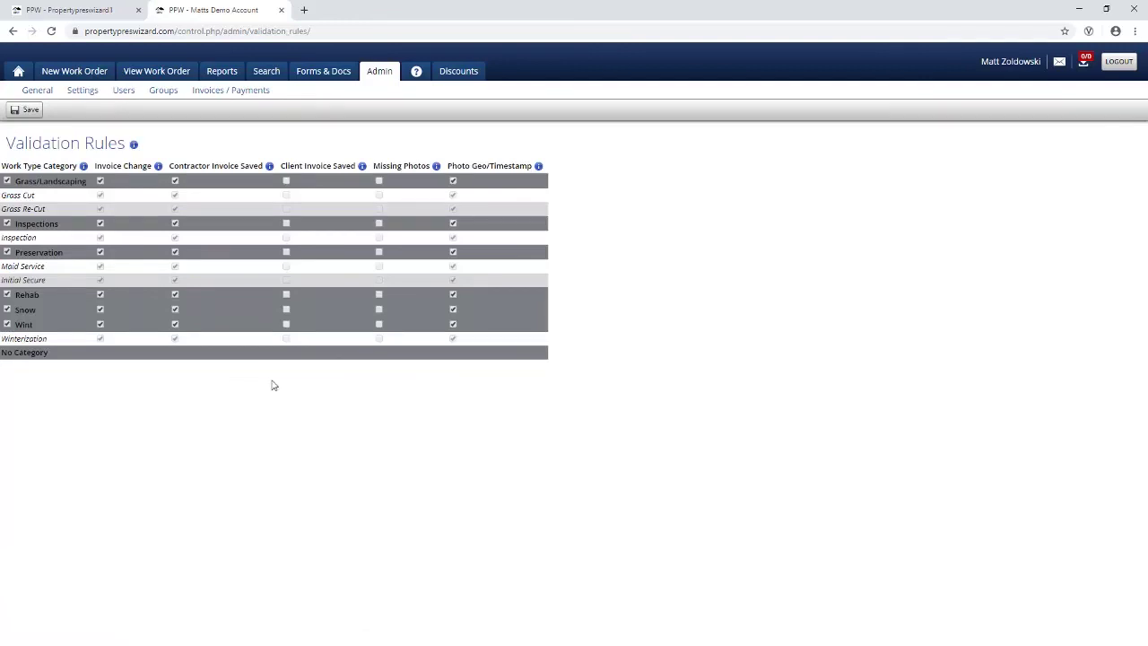
click(40, 93)
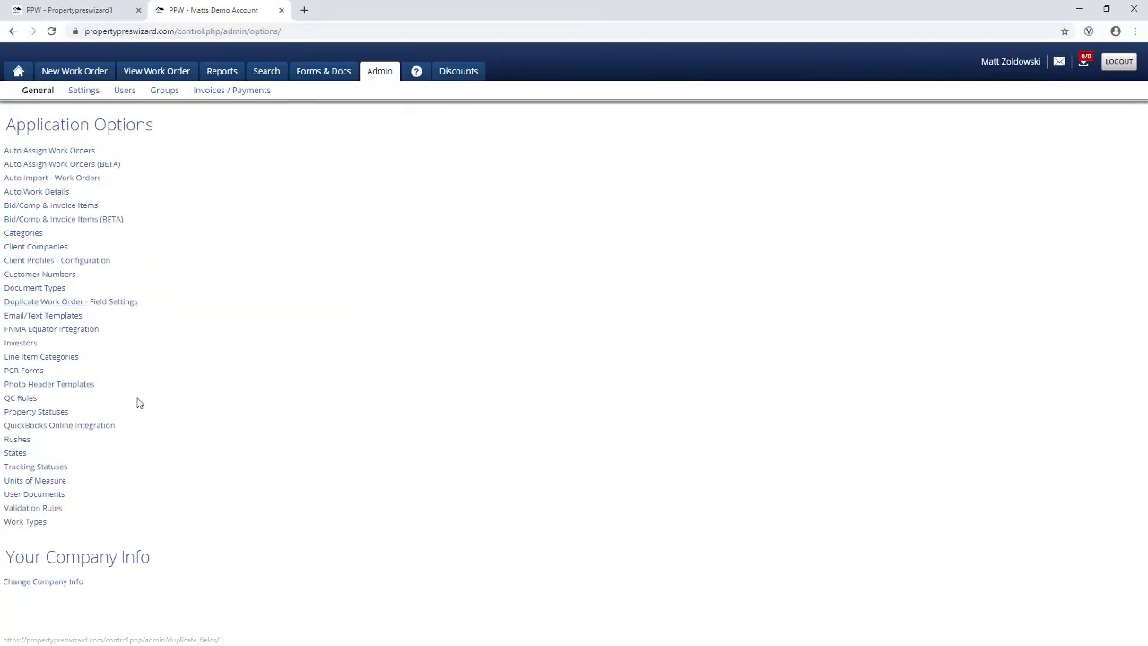
Step: Open the ? help page with training videos, documentation, email/phone support and a request form
click(417, 72)
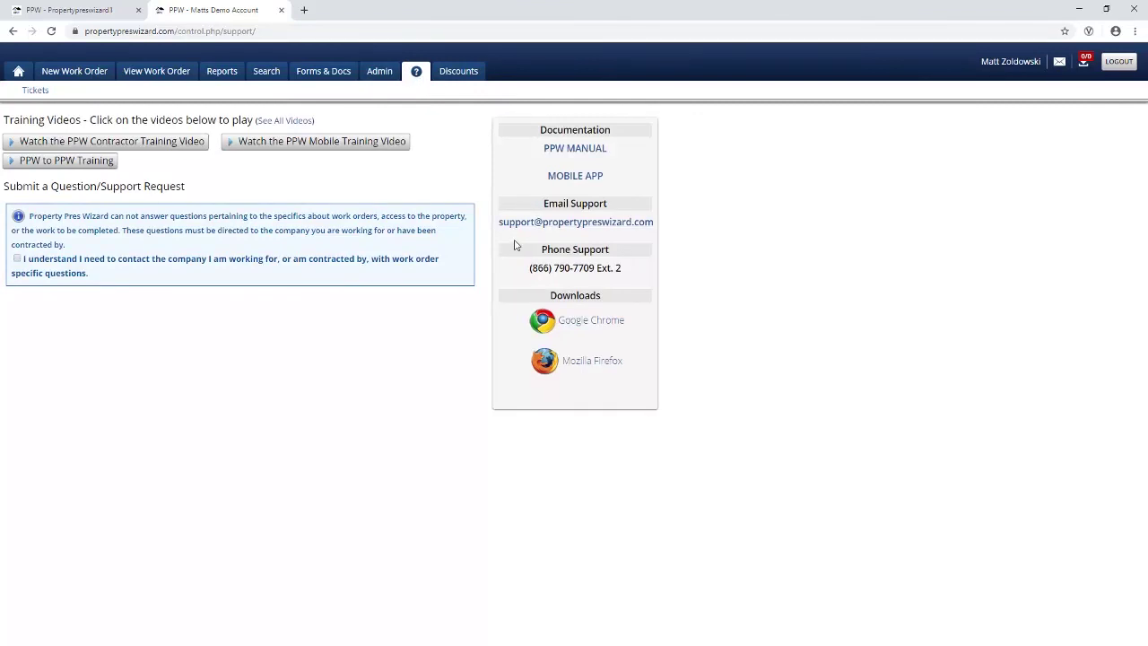